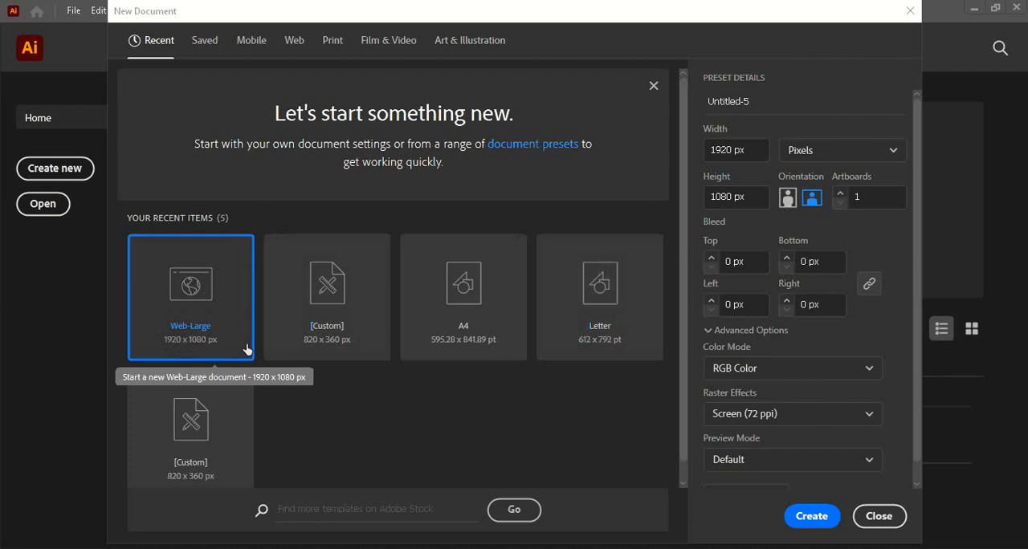
- Create a 1920 x 1080 px Web-Large document and add a rectangle 1920 px wide and 35 px high without a stroke
{"action": "left_click", "coordinate": [800, 515]}
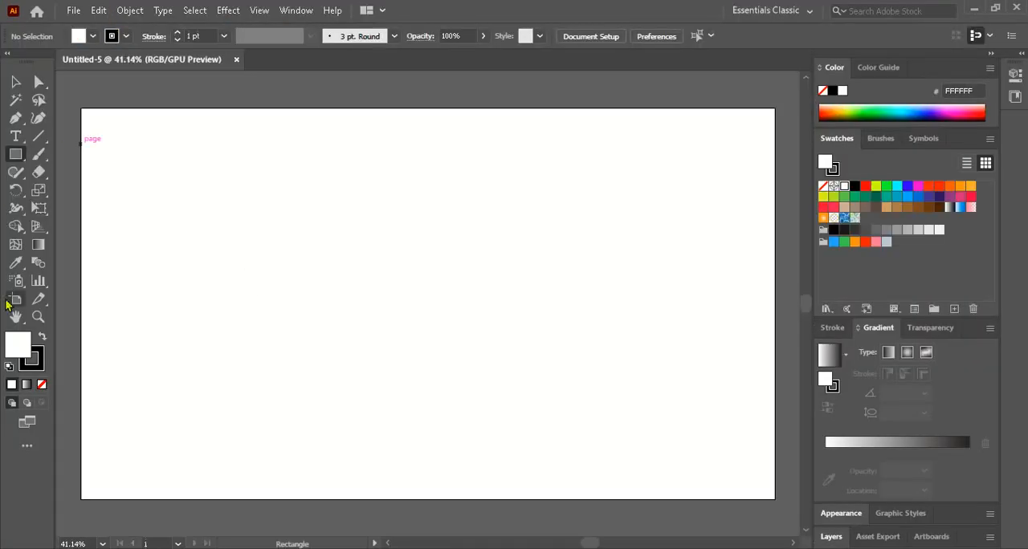
{"action": "left_click", "coordinate": [41, 385]}
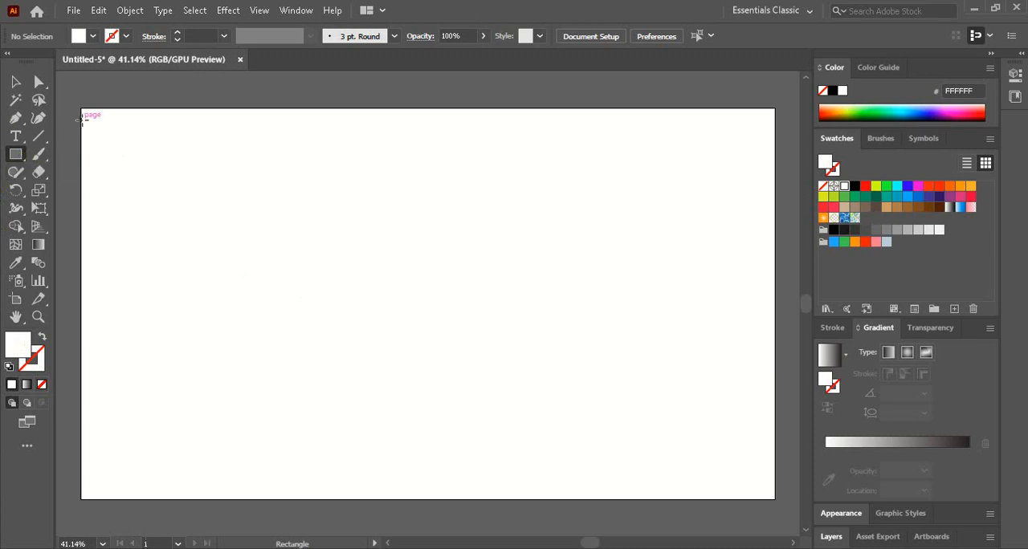
{"action": "left_click", "coordinate": [233, 147]}
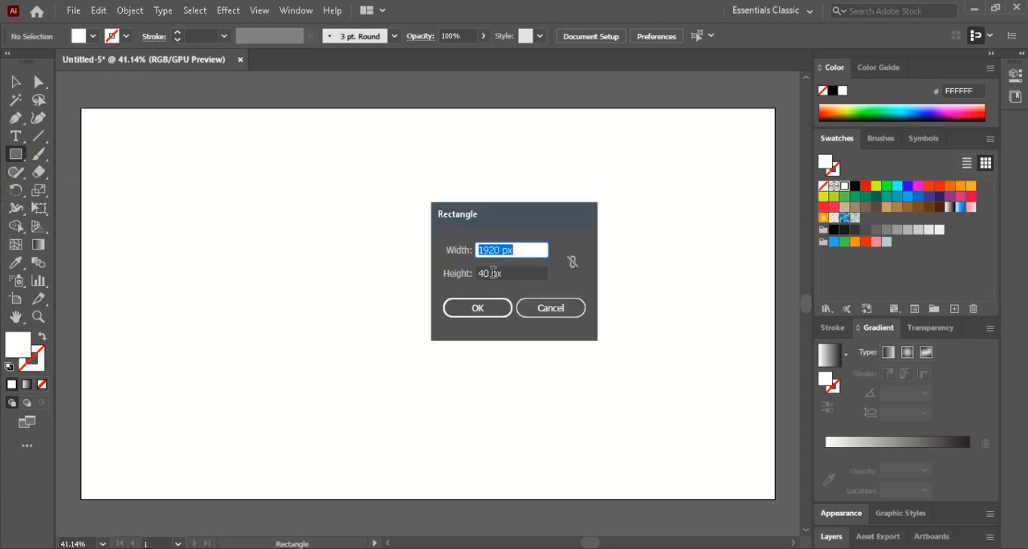
{"action": "double_click", "coordinate": [486, 274]}
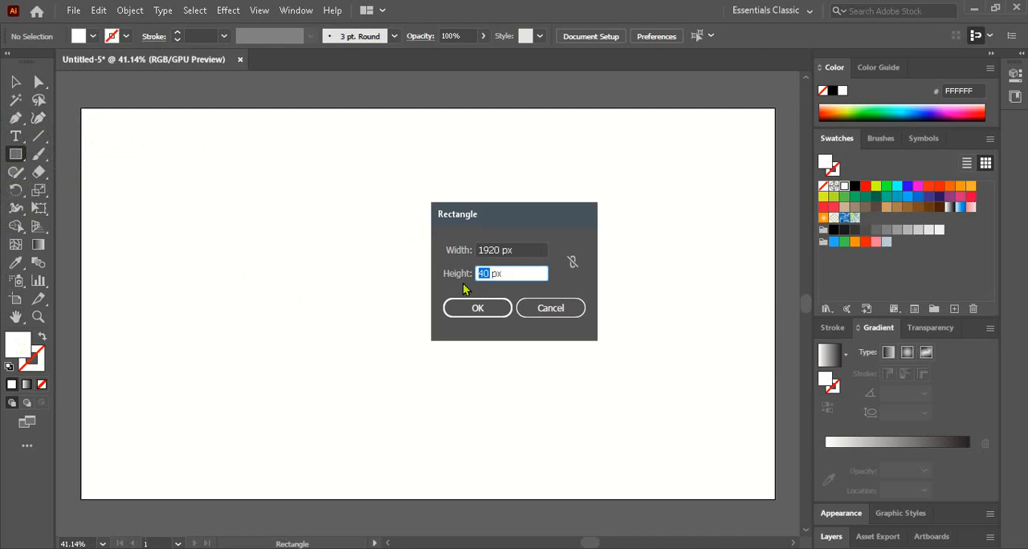
{"action": "type", "text": "30"}
{"action": "type", "text": "354"}
{"action": "left_click", "coordinate": [473, 312]}
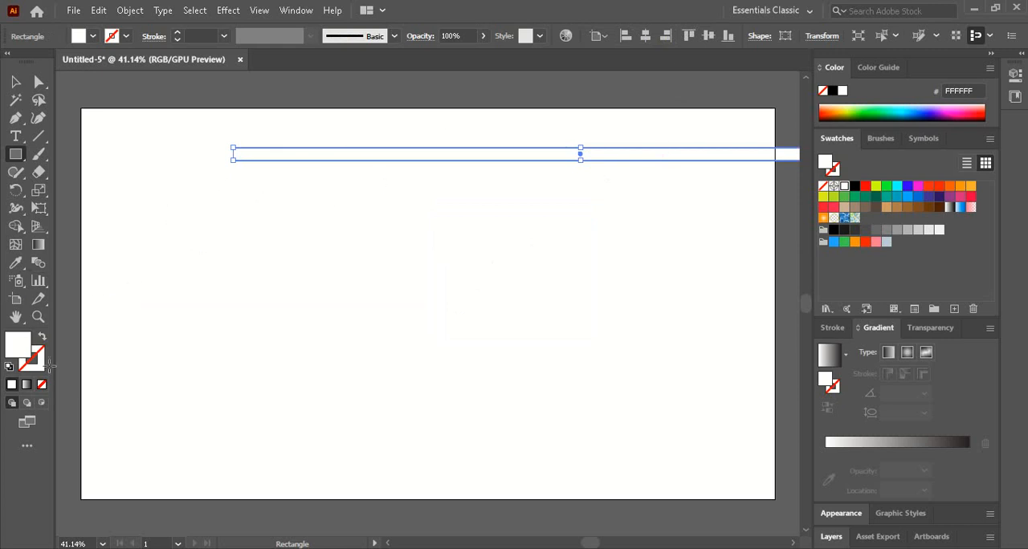
- Fill the rectangle with black and align it to the artboard's right and top edges
{"action": "left_click", "coordinate": [833, 91]}
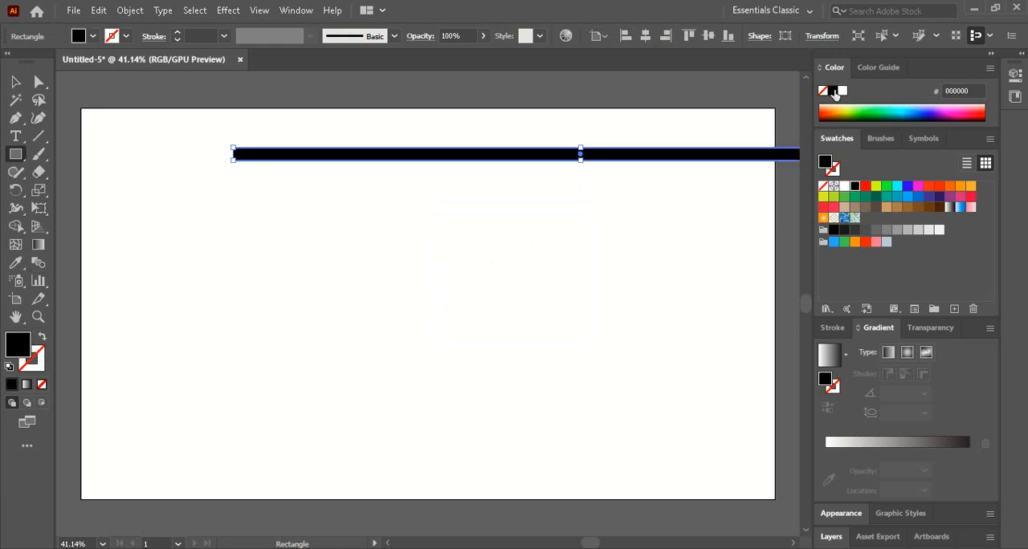
{"action": "left_click", "coordinate": [665, 36]}
{"action": "left_click", "coordinate": [688, 36]}
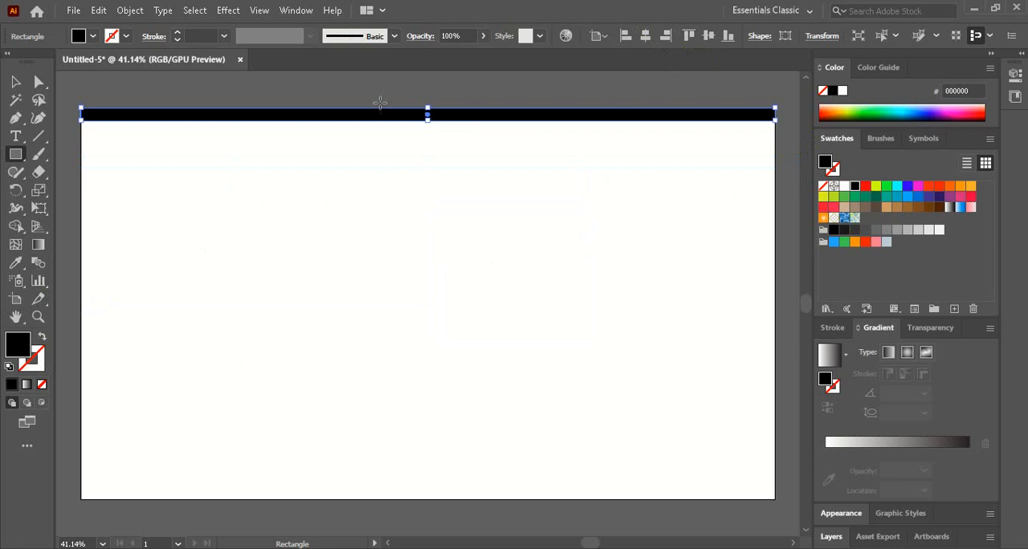
- Start a Distort & Transform Transform effect on the black bar with a vertical move of 45 px
{"action": "key", "text": "v"}
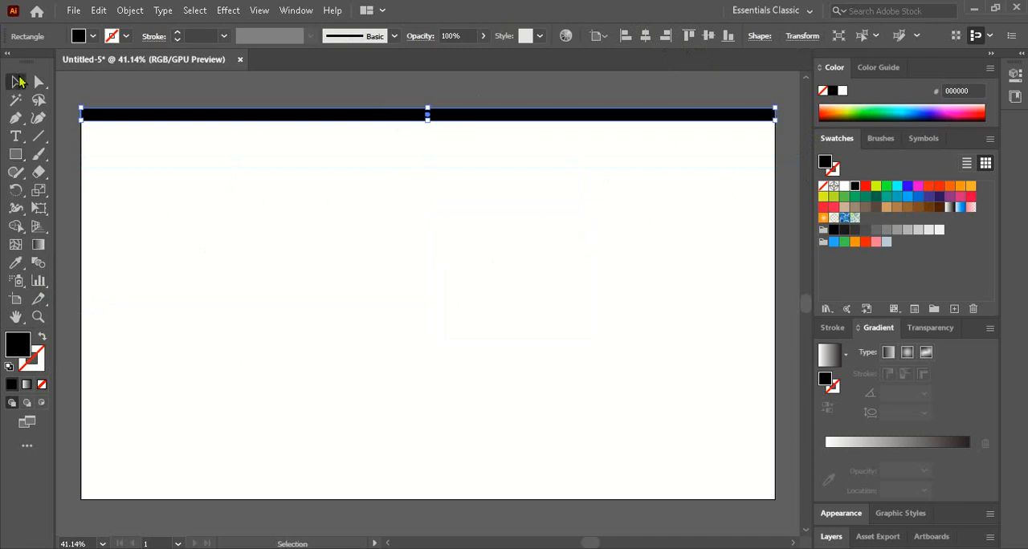
{"action": "left_click", "coordinate": [232, 11]}
{"action": "mouse_move", "coordinate": [277, 133]}
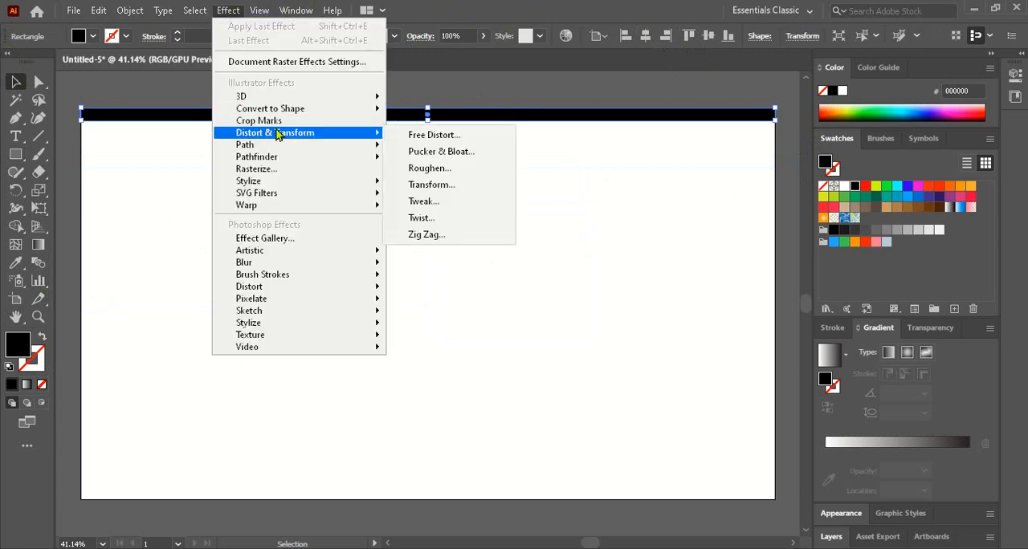
{"action": "left_click", "coordinate": [431, 186]}
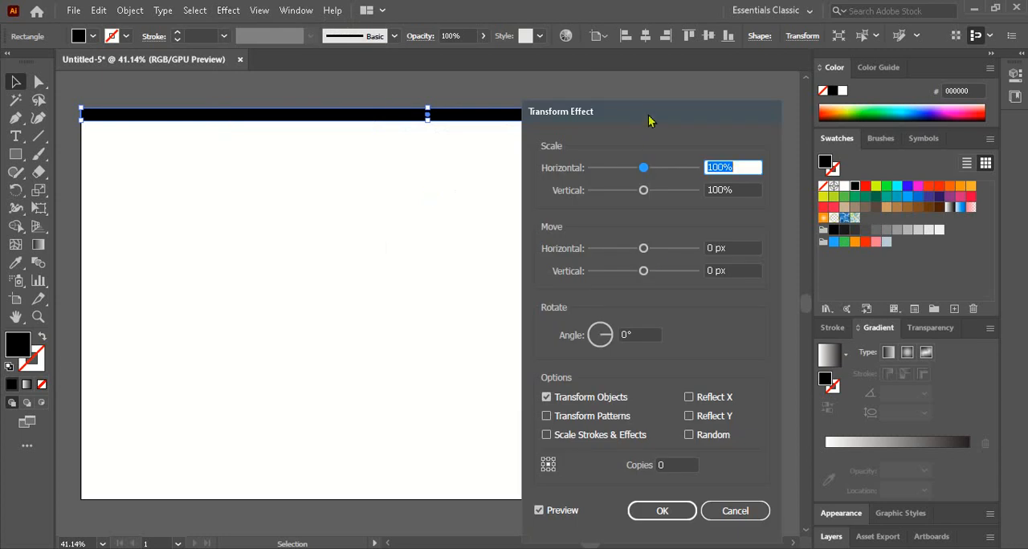
{"action": "left_click_drag", "start_coordinate": [648, 114], "coordinate": [649, 87]}
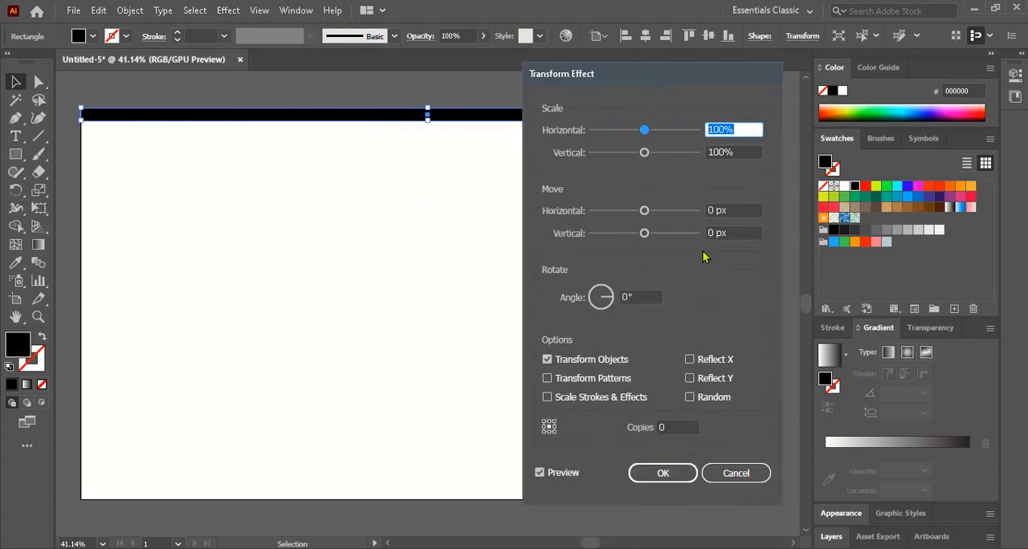
{"action": "left_click_drag", "start_coordinate": [715, 234], "coordinate": [694, 236]}
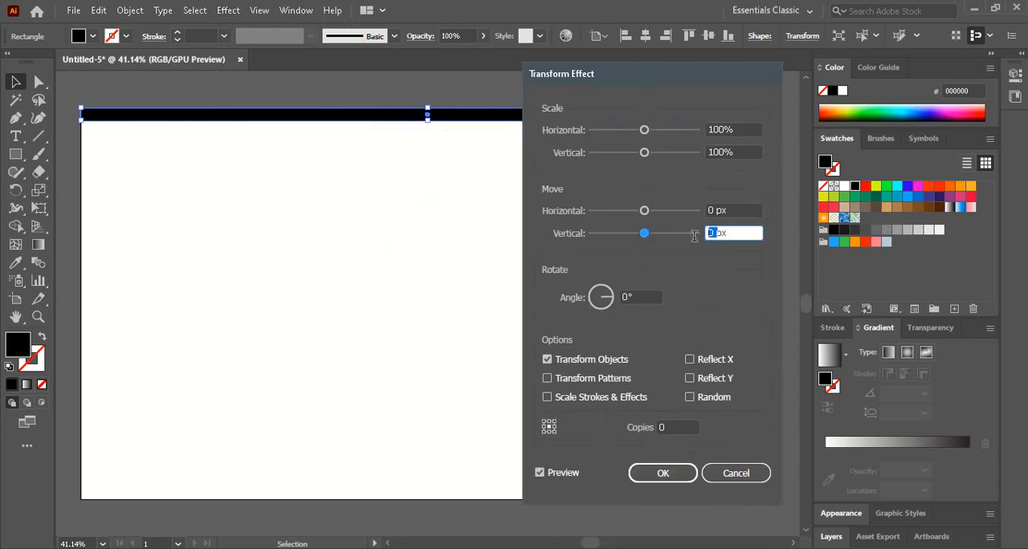
{"action": "type", "text": "35"}
{"action": "left_click_drag", "start_coordinate": [719, 233], "coordinate": [702, 238]}
{"action": "type", "text": "45"}
{"action": "left_click_drag", "start_coordinate": [665, 427], "coordinate": [647, 428]}
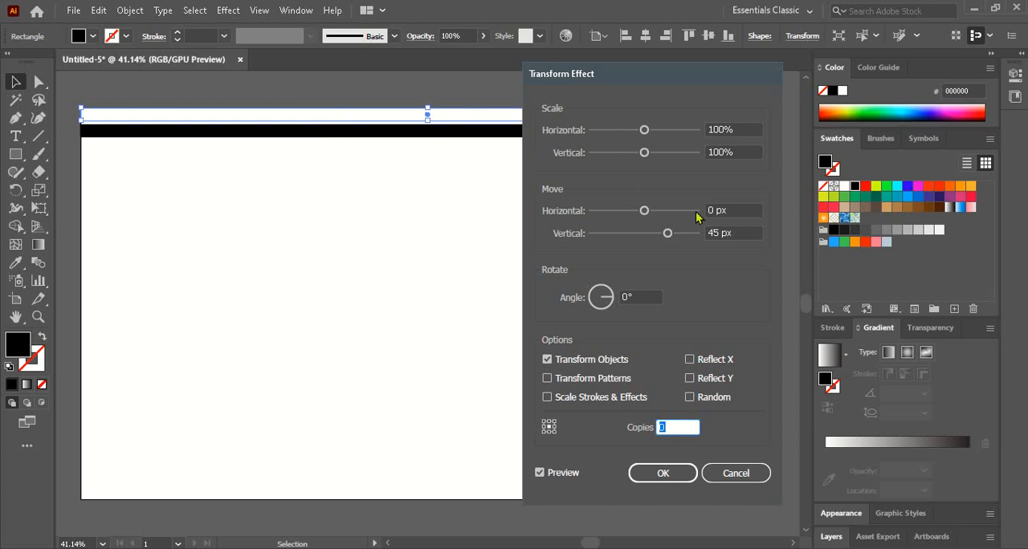
- Set the Transform effect's vertical move to 70 px and refresh the preview
{"action": "left_click_drag", "start_coordinate": [719, 230], "coordinate": [705, 233]}
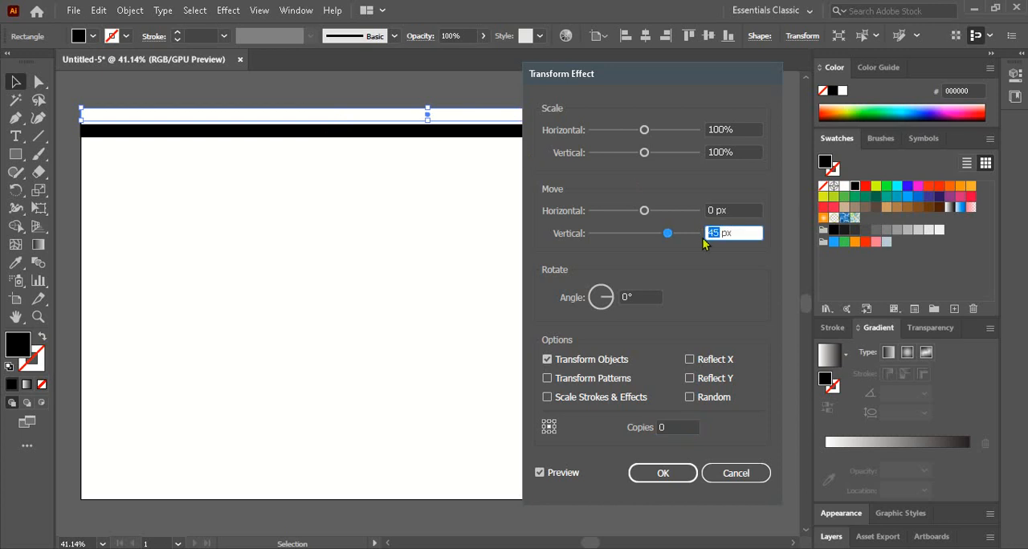
{"action": "type", "text": "60"}
{"action": "key", "text": "BackSpace"}
{"action": "key", "text": "BackSpace"}
{"action": "type", "text": "70"}
{"action": "left_click", "coordinate": [570, 477]}
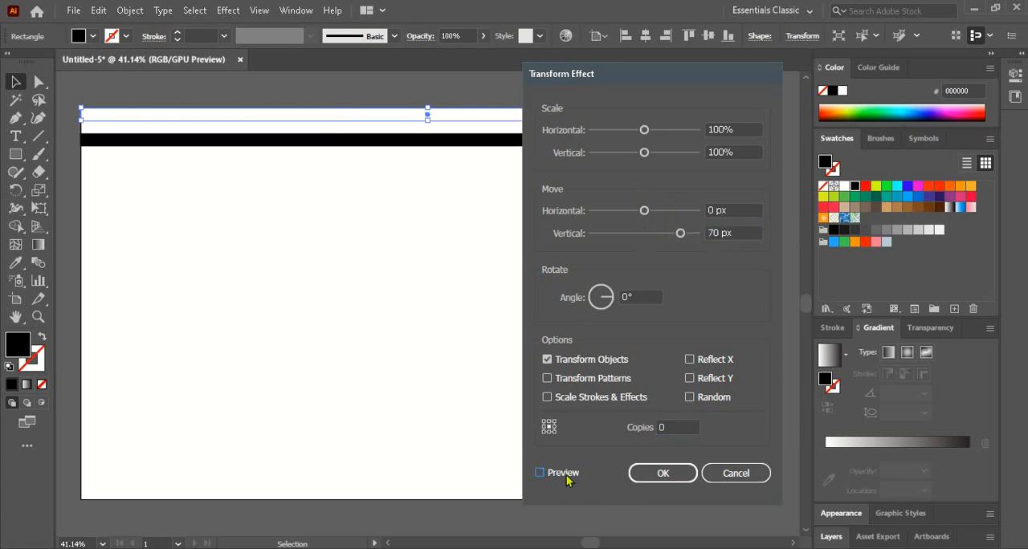
{"action": "left_click", "coordinate": [570, 476]}
- Try 25 and 20 copies of the bar in the Transform effect preview
{"action": "left_click", "coordinate": [665, 425]}
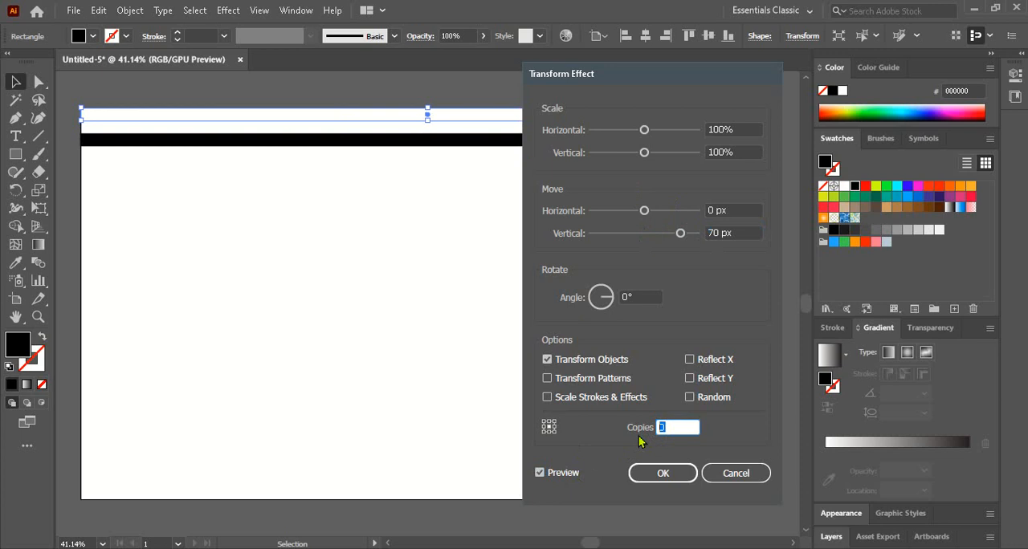
{"action": "type", "text": "25"}
{"action": "left_click", "coordinate": [566, 474]}
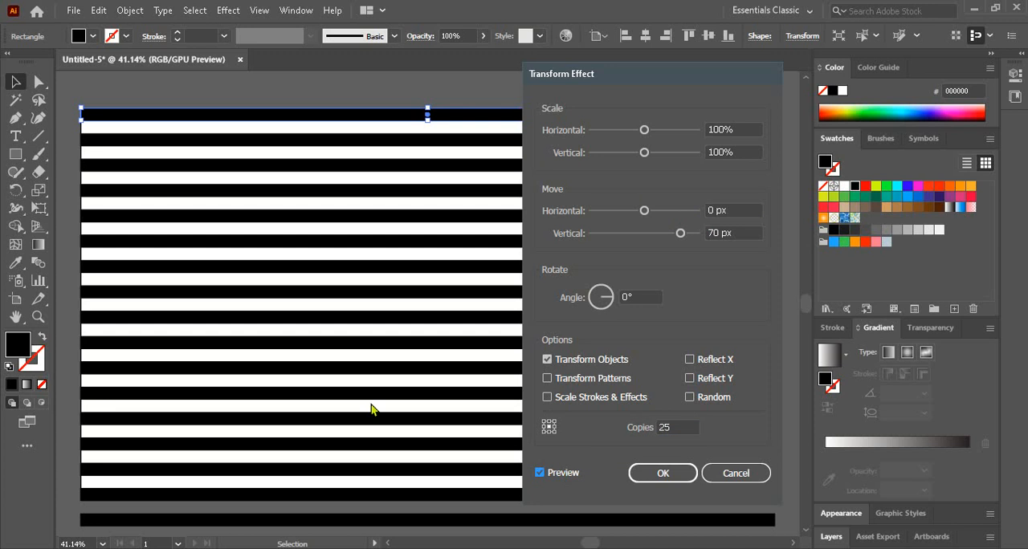
{"action": "double_click", "coordinate": [675, 426]}
{"action": "type", "text": "20"}
{"action": "left_click", "coordinate": [573, 473]}
{"action": "left_click", "coordinate": [571, 473]}
- Apply the Transform effect with 15 copies and expand the appearance of the stripes
{"action": "double_click", "coordinate": [660, 427]}
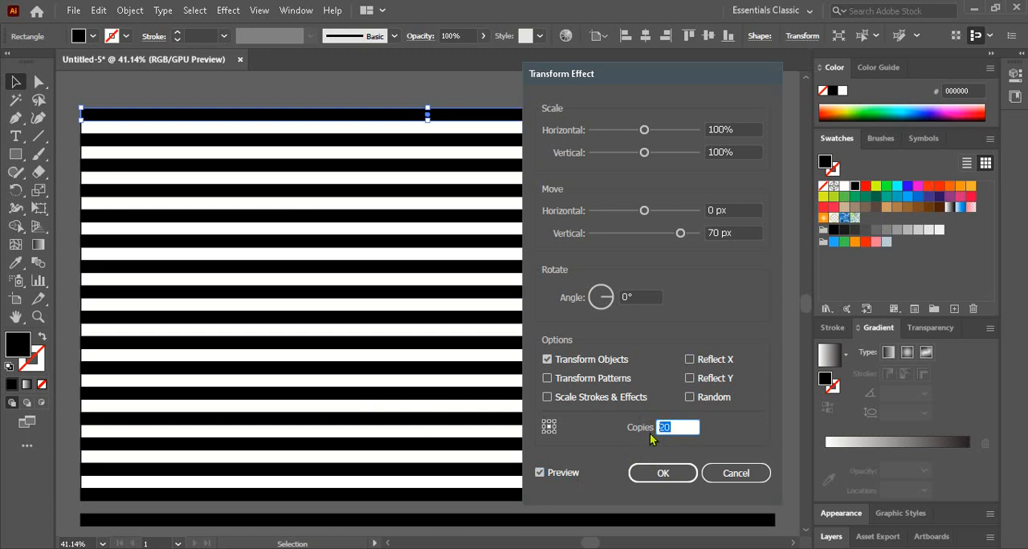
{"action": "type", "text": "15"}
{"action": "left_click", "coordinate": [563, 473]}
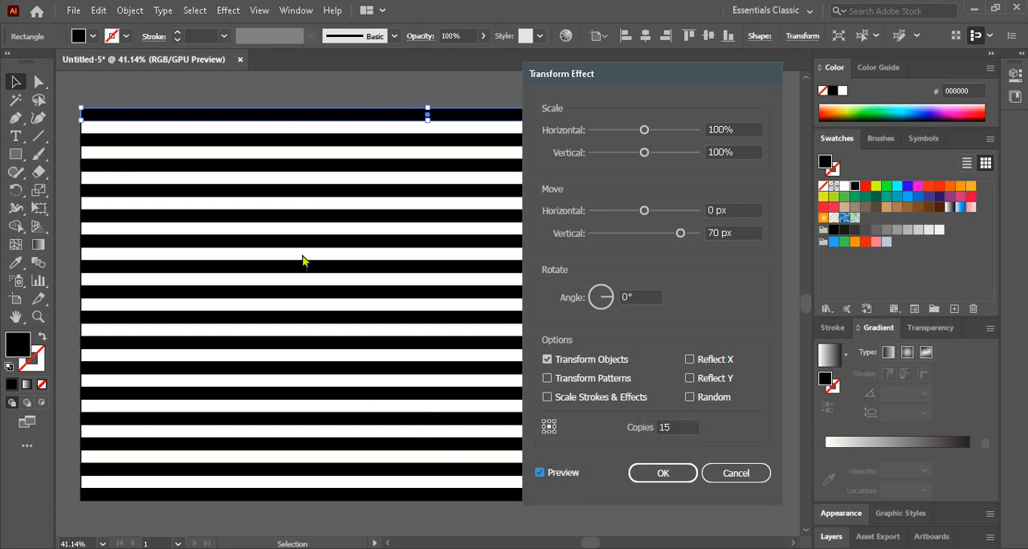
{"action": "left_click", "coordinate": [656, 473]}
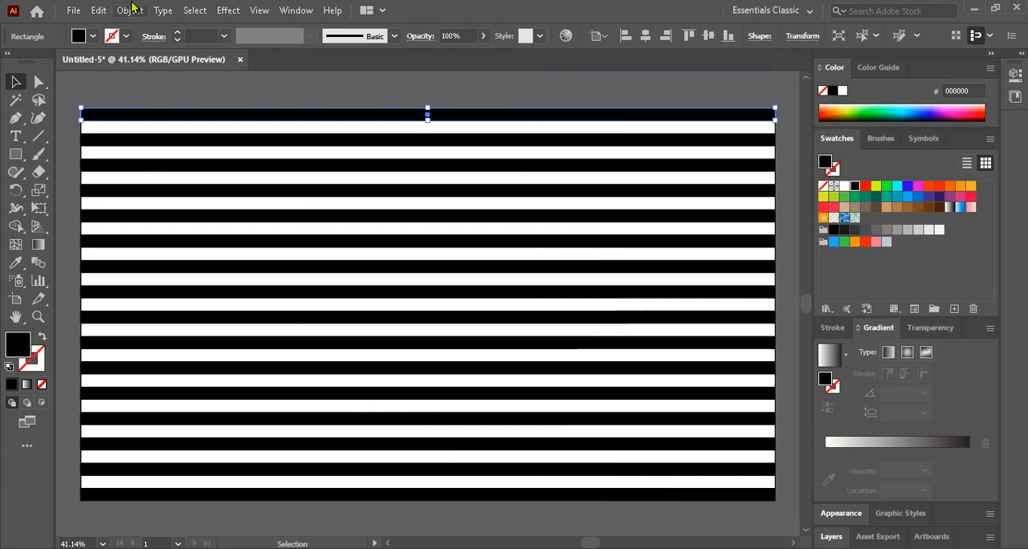
{"action": "left_click", "coordinate": [128, 11]}
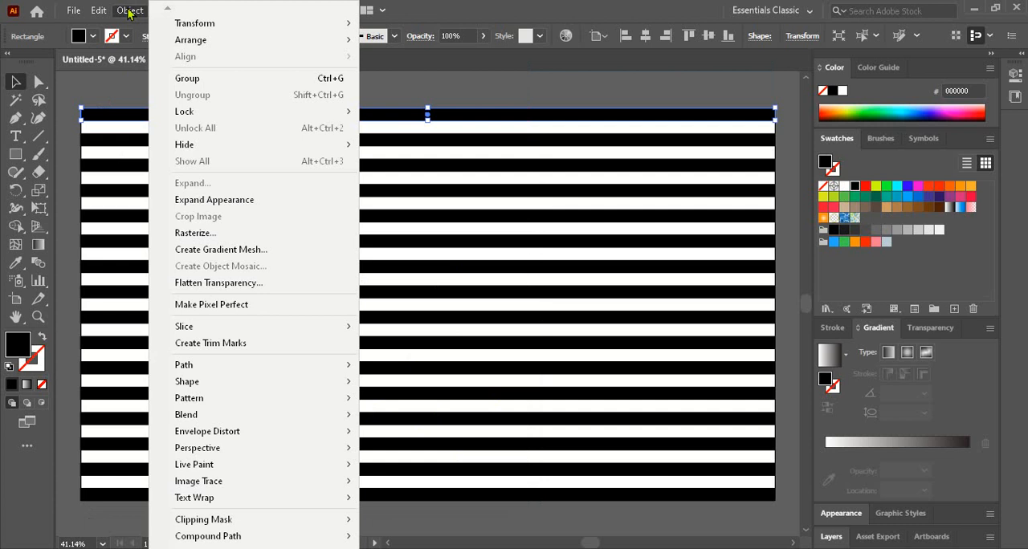
{"action": "left_click", "coordinate": [226, 207]}
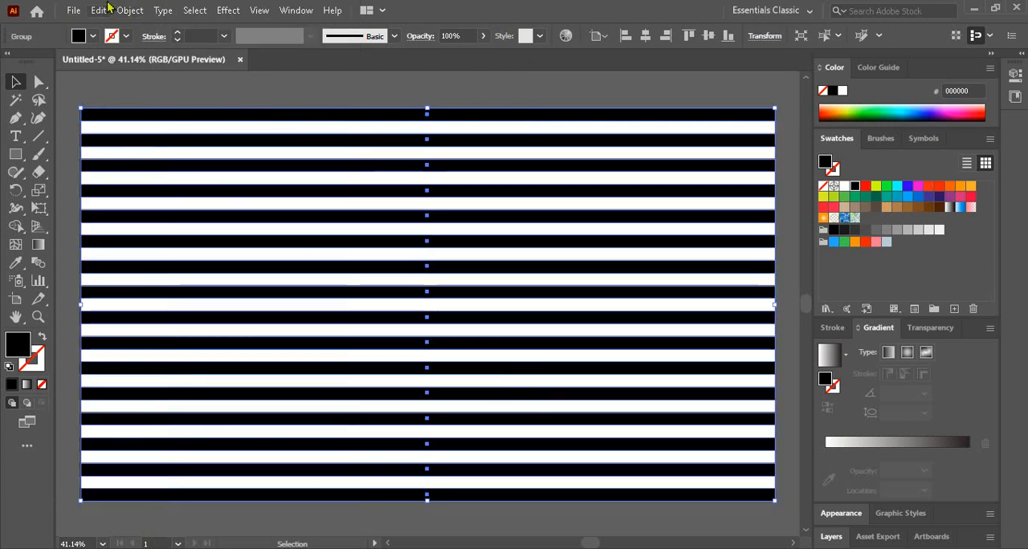
- Start an Envelope Distort mesh on the striped group with 5 rows and 10 columns and preview it
{"action": "scroll", "coordinate": [427, 305], "scroll_direction": "up", "scroll_amount": 1}
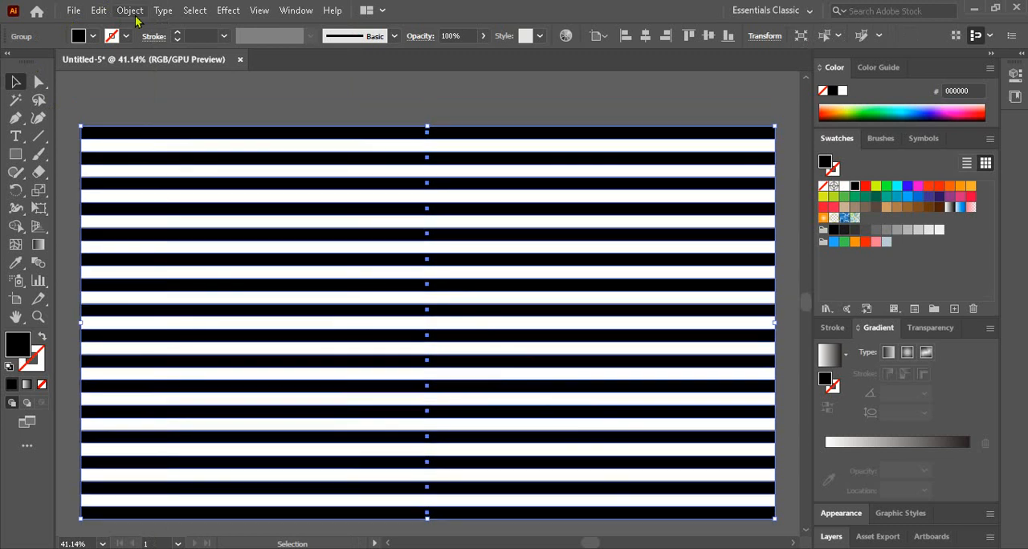
{"action": "left_click", "coordinate": [131, 11]}
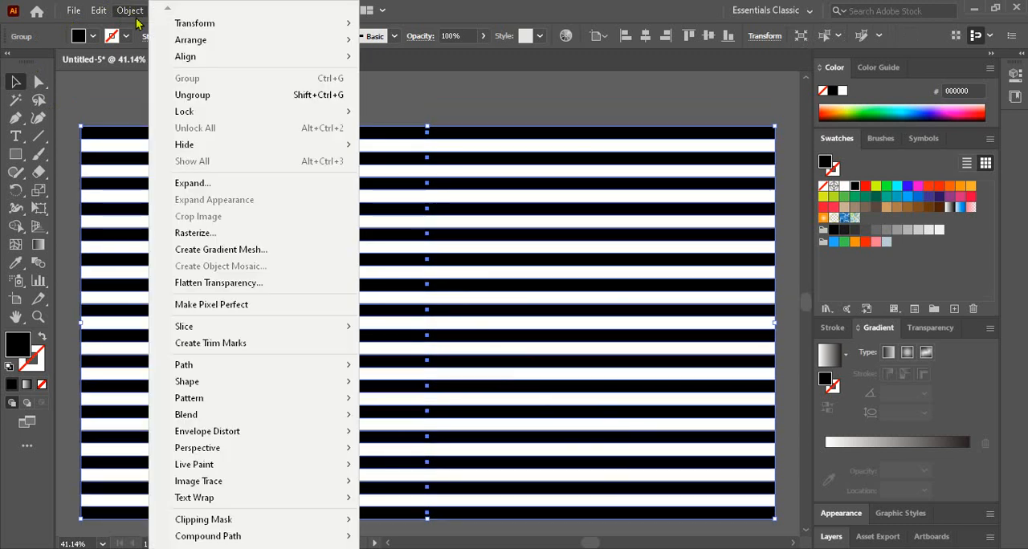
{"action": "mouse_move", "coordinate": [237, 434]}
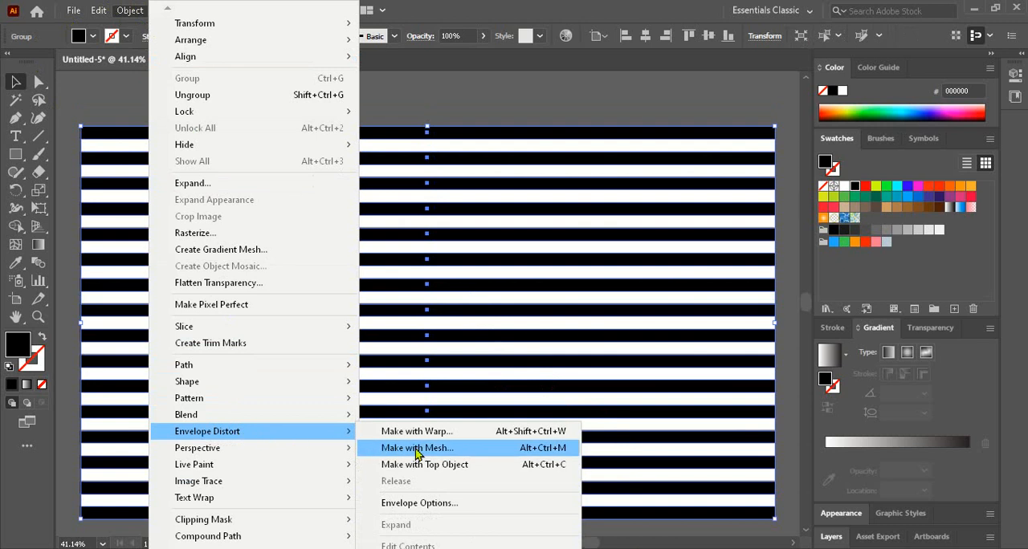
{"action": "left_click", "coordinate": [417, 448]}
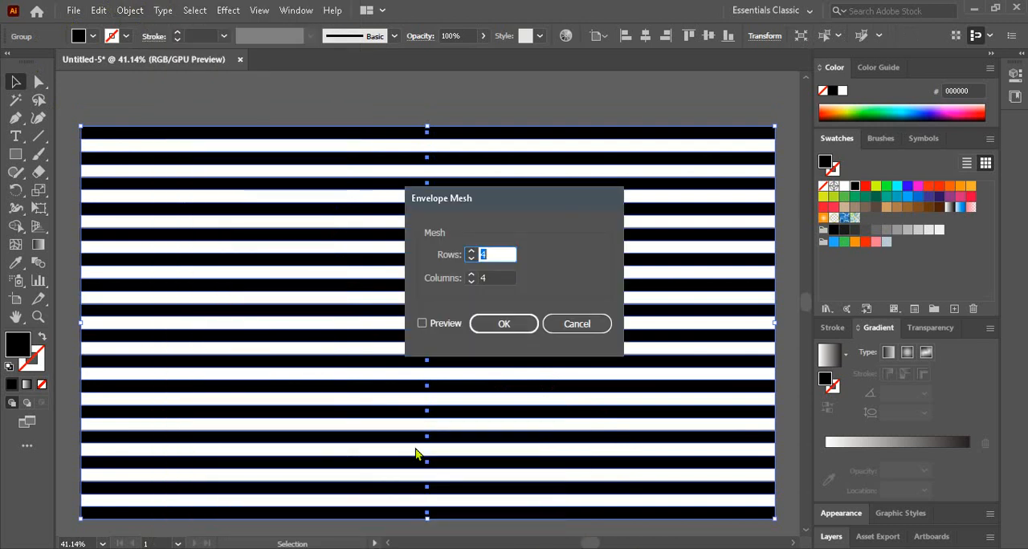
{"action": "left_click", "coordinate": [471, 258]}
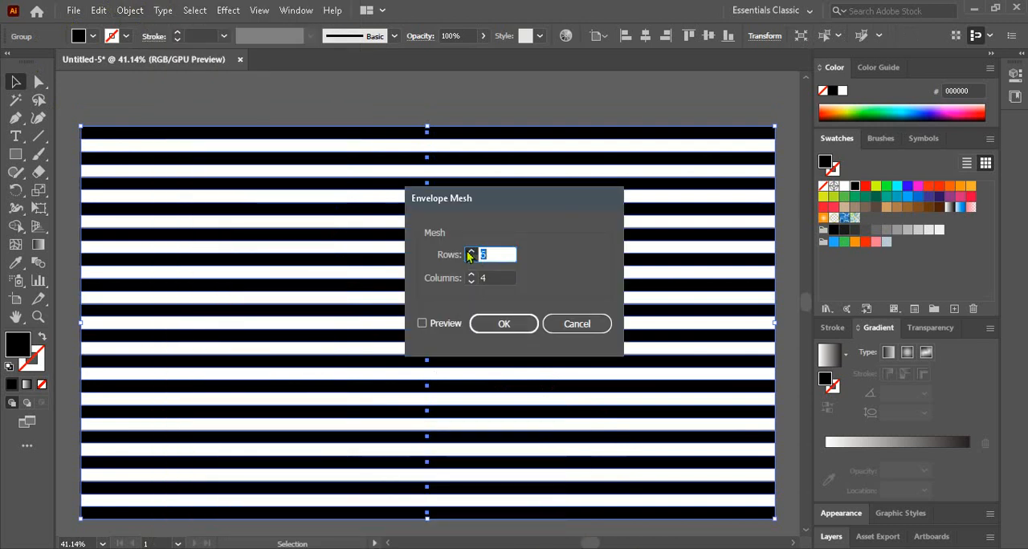
{"action": "left_click", "coordinate": [470, 260]}
{"action": "left_click", "coordinate": [470, 252]}
{"action": "left_click", "coordinate": [471, 252]}
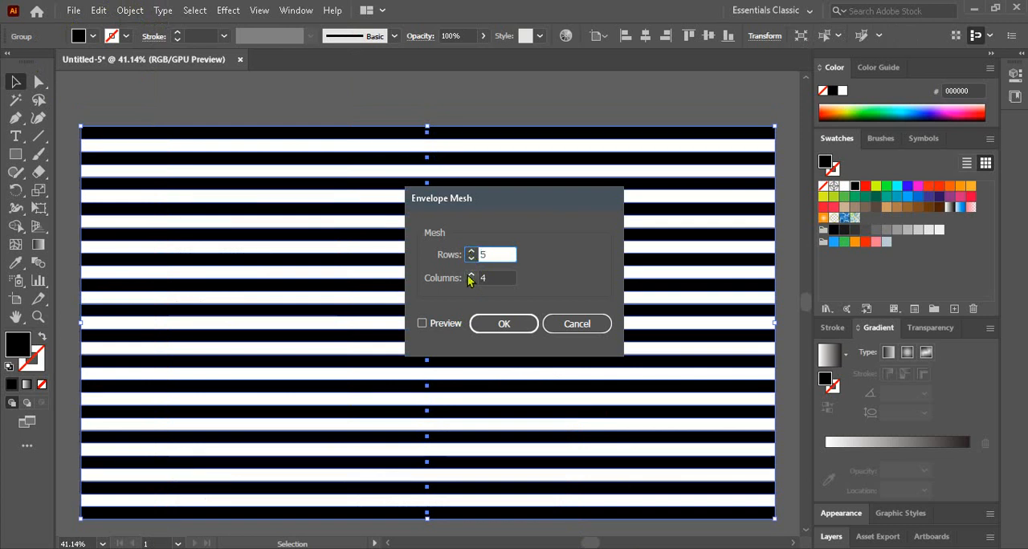
{"action": "left_click", "coordinate": [471, 275]}
{"action": "left_click", "coordinate": [470, 275]}
{"action": "left_click", "coordinate": [470, 274]}
{"action": "left_click", "coordinate": [470, 275]}
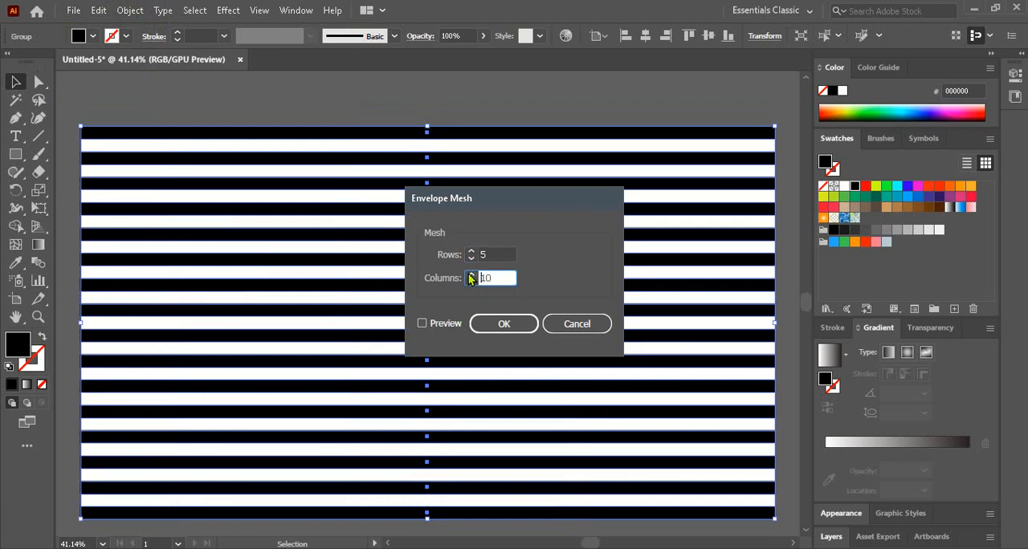
{"action": "left_click", "coordinate": [438, 326]}
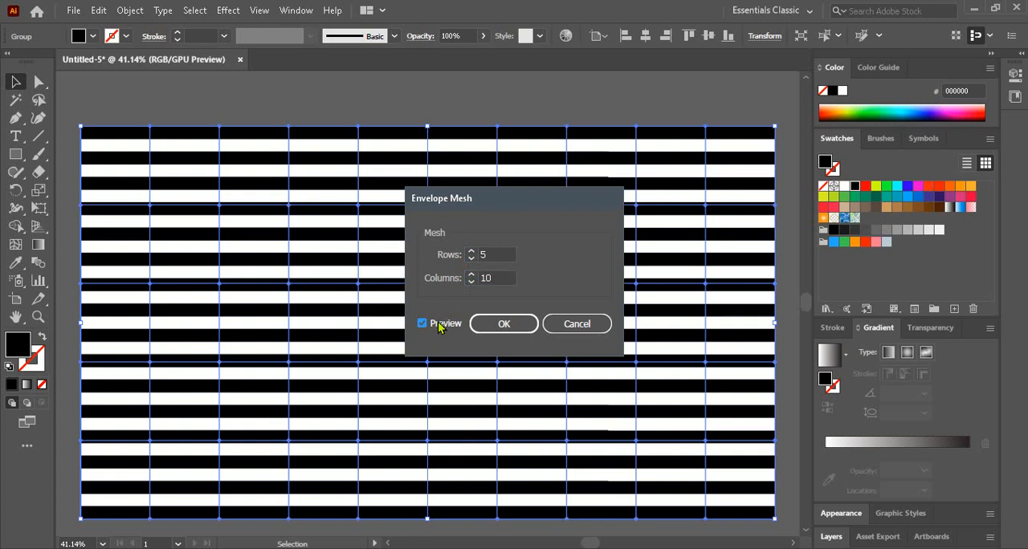
- Set the envelope mesh to 4 rows and 8 columns and apply it to the stripes
{"action": "left_click", "coordinate": [471, 282]}
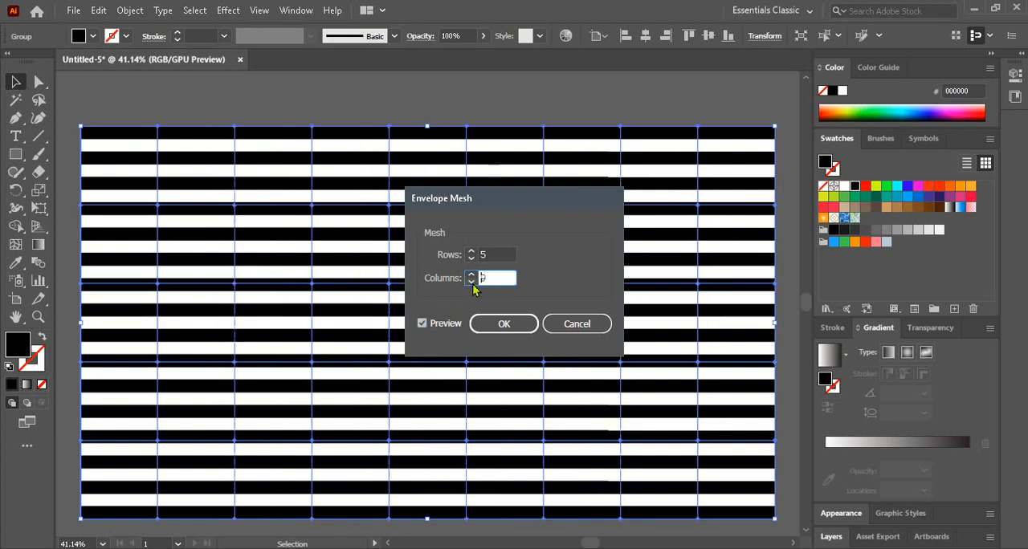
{"action": "left_click", "coordinate": [471, 281]}
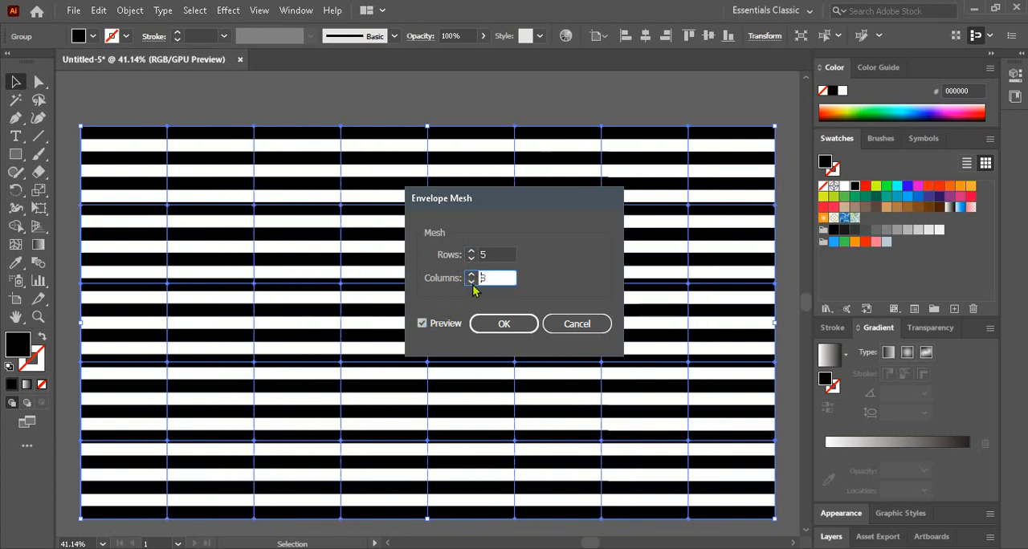
{"action": "left_click", "coordinate": [471, 258]}
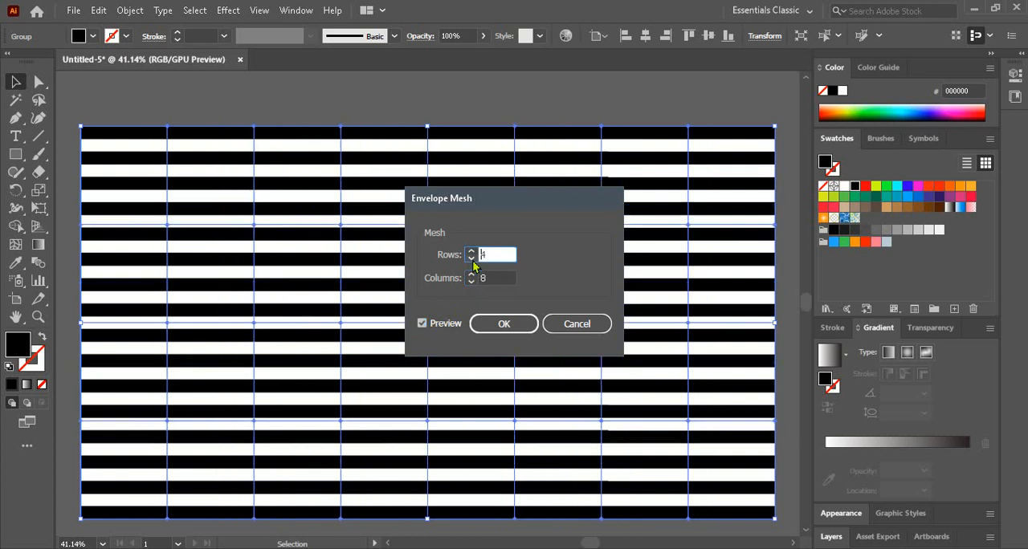
{"action": "left_click", "coordinate": [499, 324]}
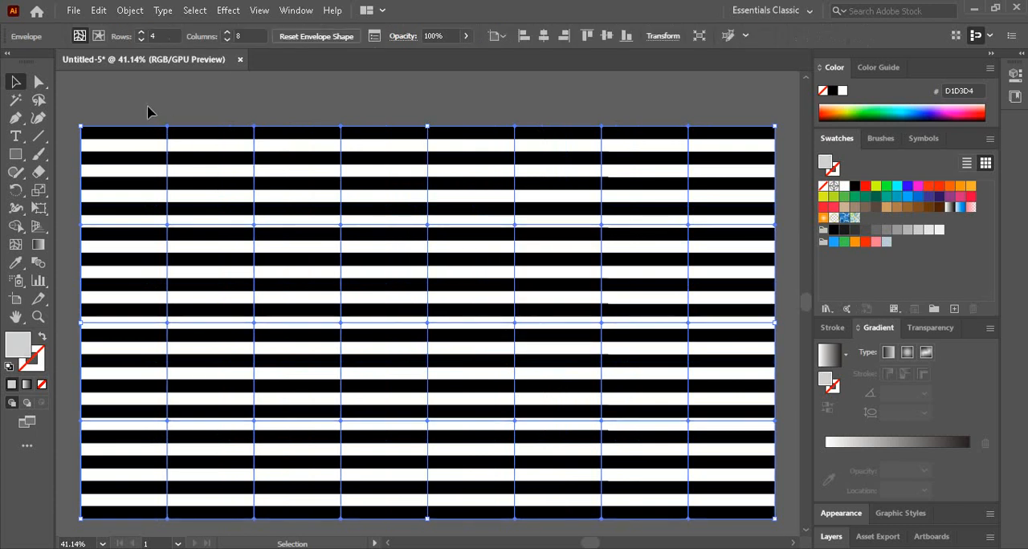
- Direct-select the mesh points of the second, fourth, sixth and eighth columns and raise them about 76 px to bend the stripes into waves
{"action": "left_click", "coordinate": [38, 83]}
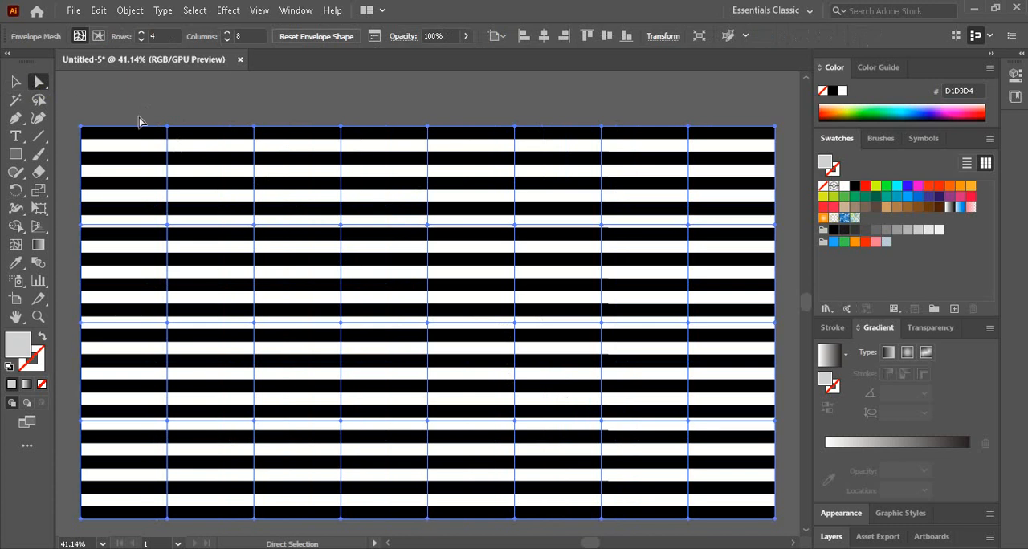
{"action": "left_click_drag", "start_coordinate": [155, 111], "coordinate": [194, 521]}
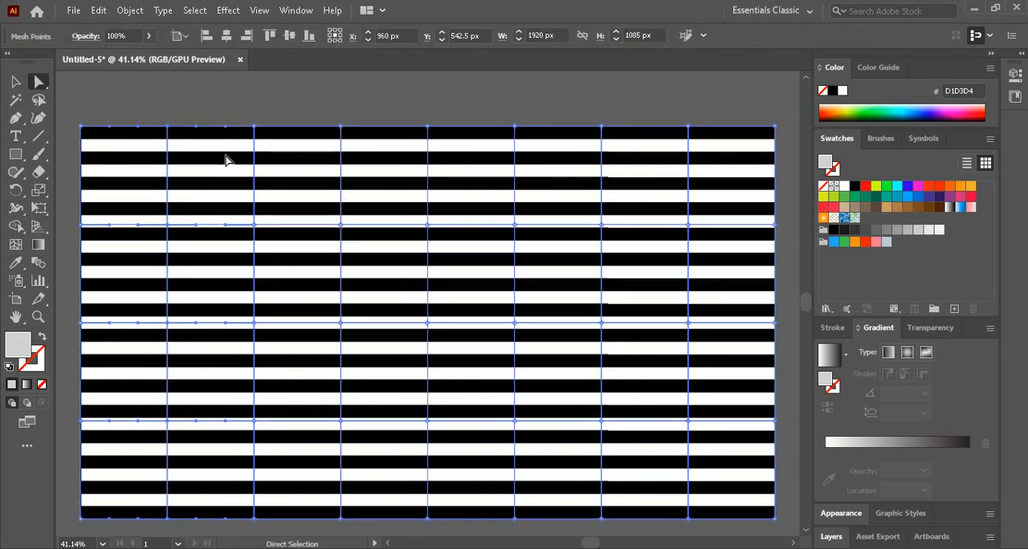
{"action": "left_click_drag", "start_coordinate": [336, 117], "coordinate": [385, 536]}
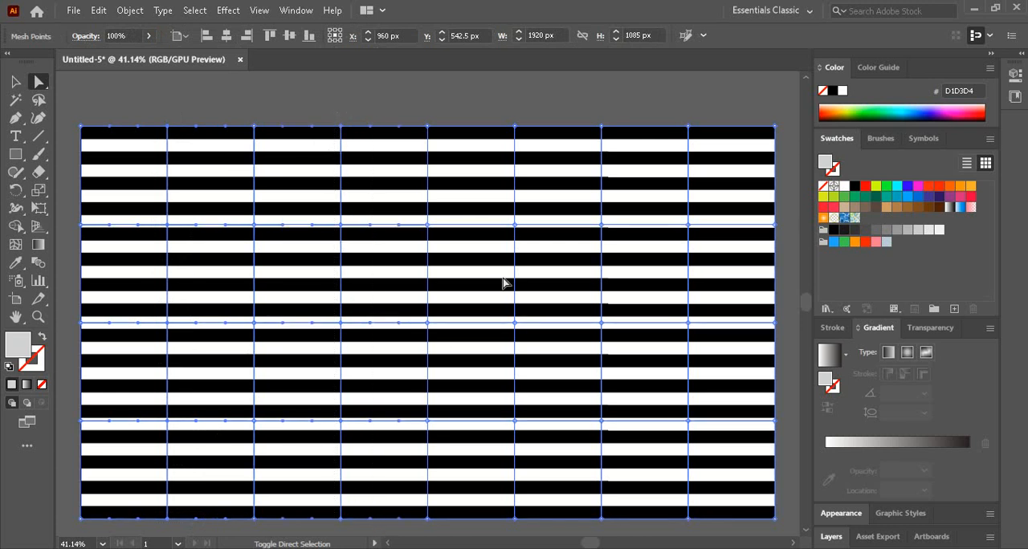
{"action": "left_click_drag", "start_coordinate": [508, 127], "coordinate": [548, 530]}
{"action": "left_click_drag", "start_coordinate": [681, 119], "coordinate": [711, 348]}
{"action": "scroll", "coordinate": [495, 324], "scroll_direction": "up", "scroll_amount": 3}
{"action": "scroll", "coordinate": [494, 325], "scroll_direction": "up", "scroll_amount": 3}
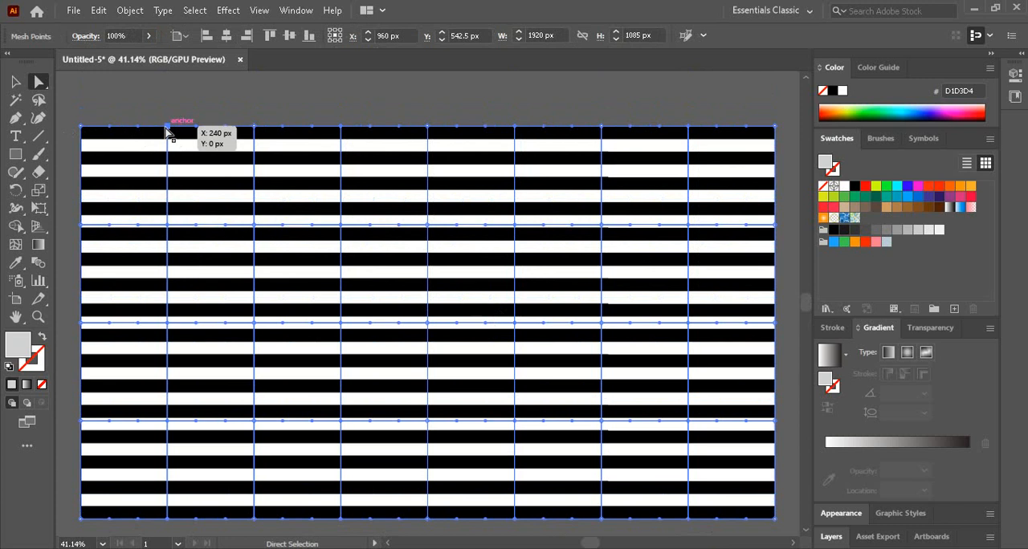
{"action": "mouse_move", "coordinate": [168, 126]}
{"action": "left_mouse_down"}
{"action": "mouse_move", "coordinate": [132, 90]}
{"action": "mouse_move", "coordinate": [174, 85]}
{"action": "mouse_move", "coordinate": [149, 252]}
{"action": "mouse_move", "coordinate": [157, 266]}
{"action": "left_mouse_up"}
{"action": "scroll", "coordinate": [267, 237], "scroll_direction": "down", "scroll_amount": 5}
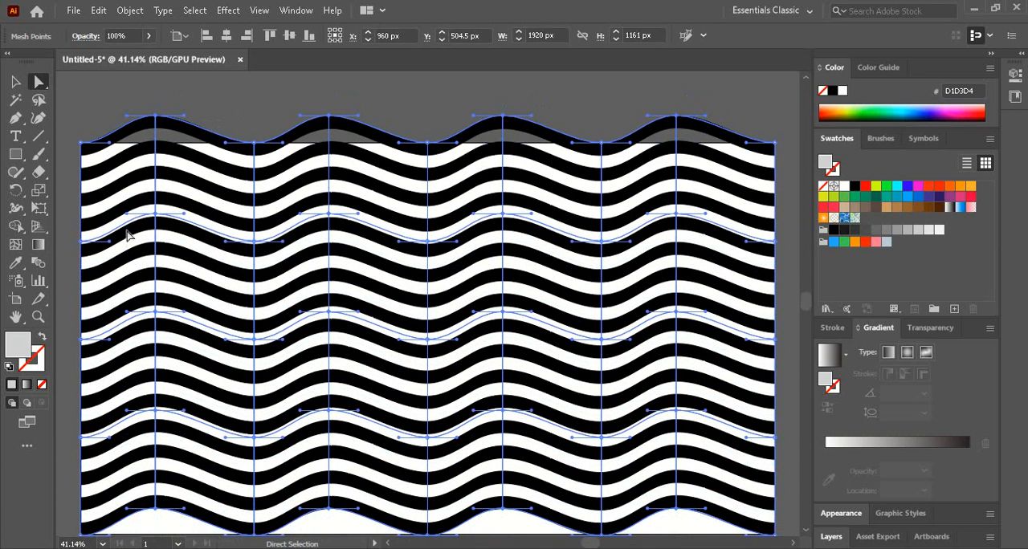
- Select all mesh points on the second and fourth rows and shift them about 79 px to the right
{"action": "left_click_drag", "start_coordinate": [67, 222], "coordinate": [666, 257]}
{"action": "scroll", "coordinate": [635, 294], "scroll_direction": "down", "scroll_amount": 1}
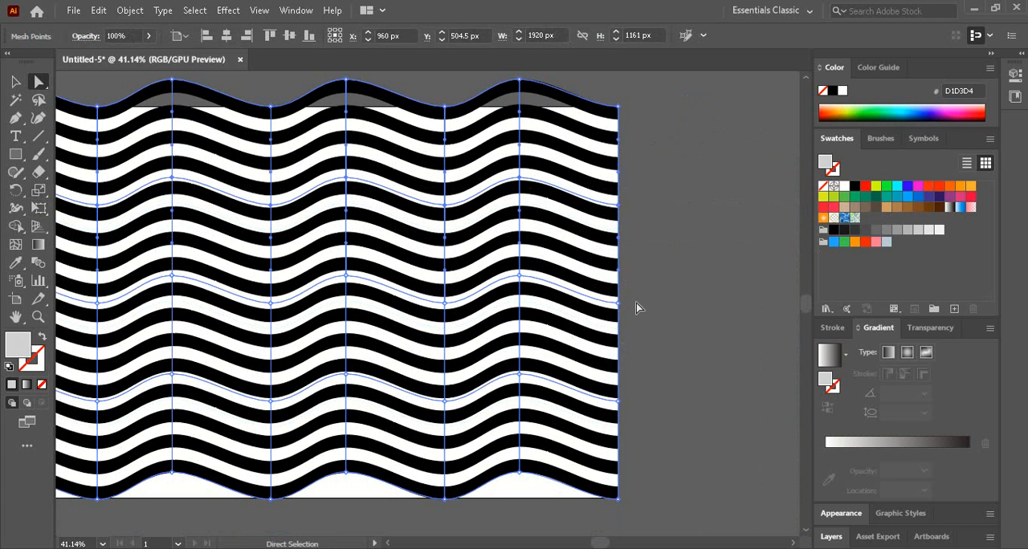
{"action": "scroll", "coordinate": [633, 313], "scroll_direction": "down", "scroll_amount": 1}
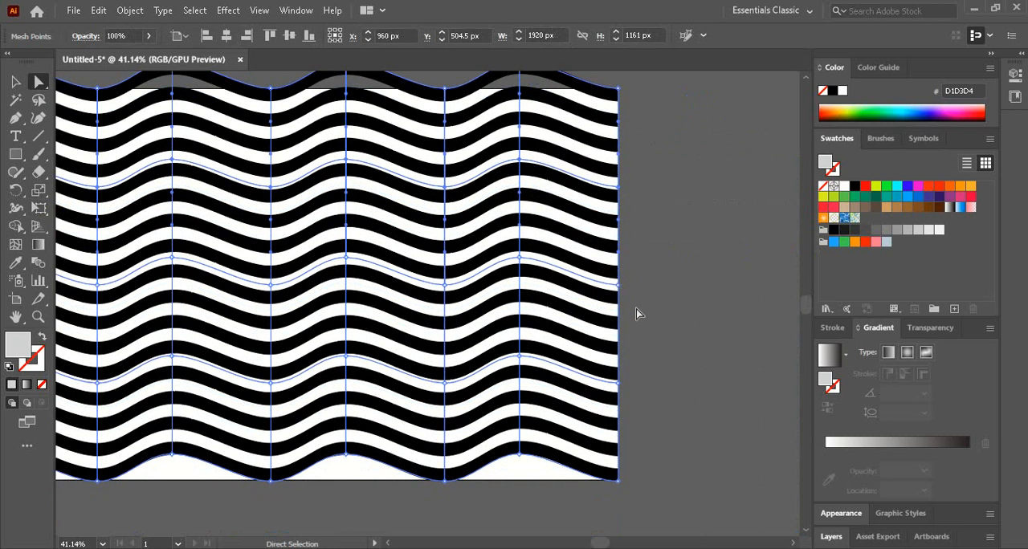
{"action": "key", "text": "shift"}
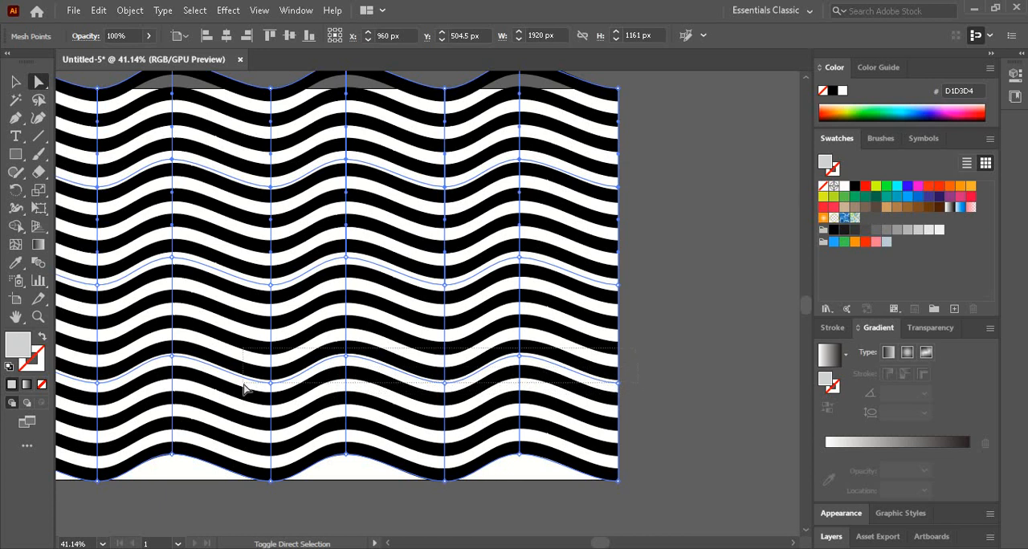
{"action": "scroll", "coordinate": [84, 389], "scroll_direction": "left", "scroll_amount": 3}
{"action": "scroll", "coordinate": [71, 399], "scroll_direction": "left", "scroll_amount": 4}
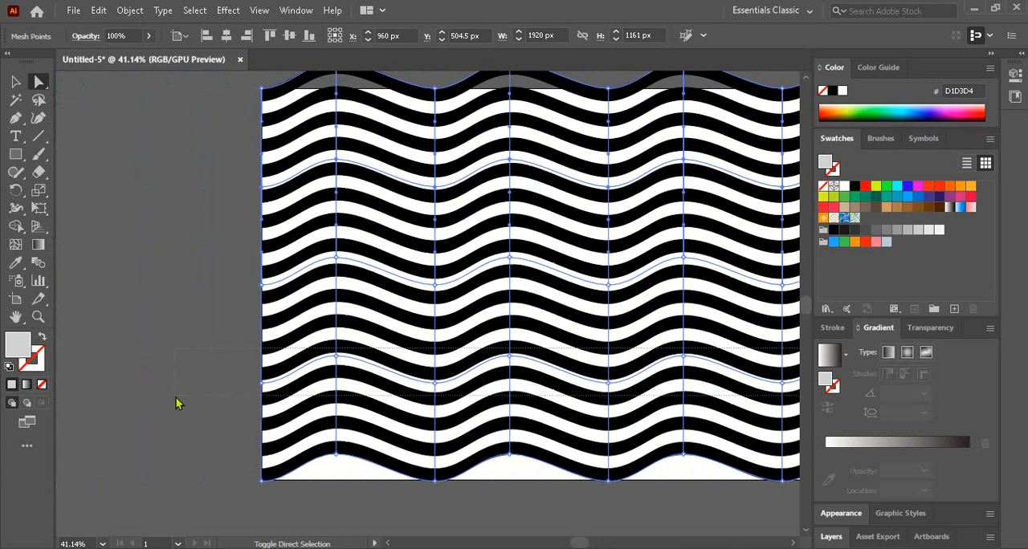
{"action": "scroll", "coordinate": [394, 390], "scroll_direction": "up", "scroll_amount": 2}
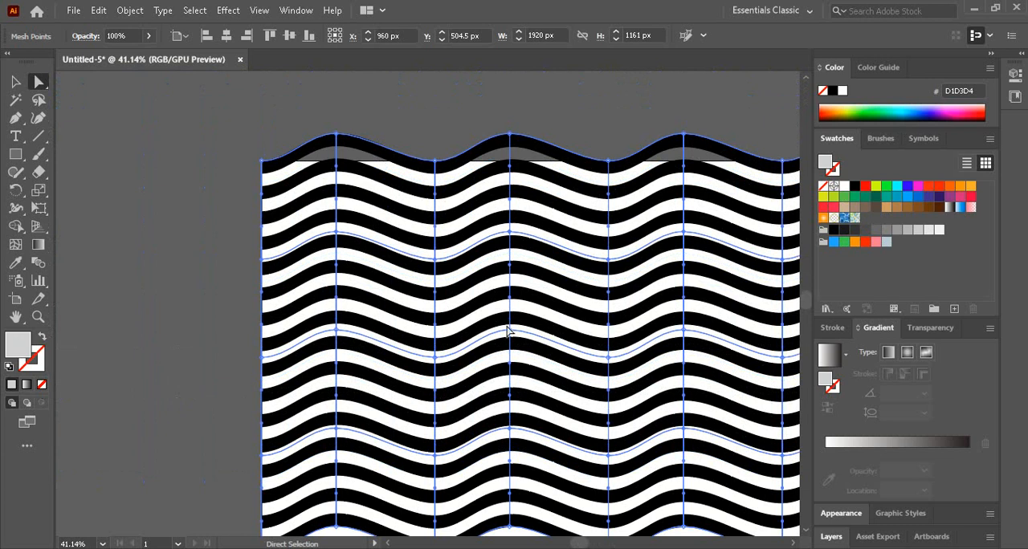
{"action": "left_click_drag", "start_coordinate": [335, 231], "coordinate": [364, 223]}
{"action": "scroll", "coordinate": [217, 304], "scroll_direction": "up", "scroll_amount": 2}
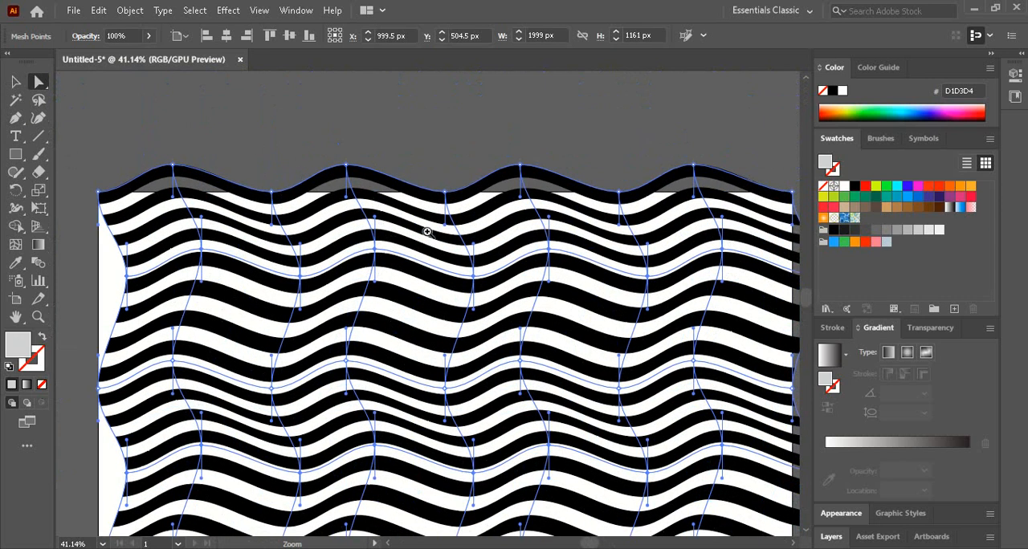
- Lower the two shifted mesh rows slightly and pull the second row's fourth point up and right to about X 836 px, Y 166 px
{"action": "left_click", "coordinate": [461, 270], "text": "ctrl+alt"}
{"action": "left_click_drag", "start_coordinate": [472, 341], "coordinate": [393, 274]}
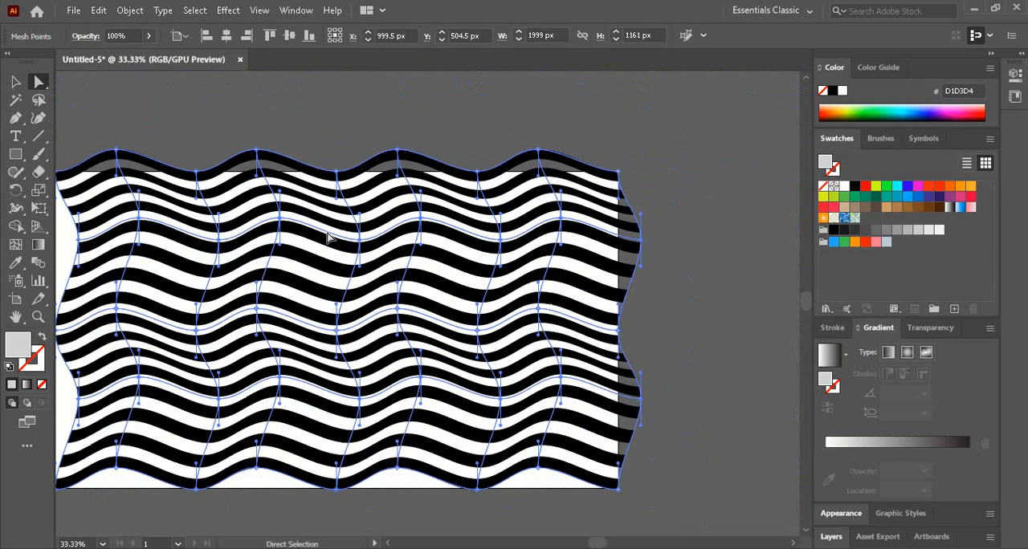
{"action": "left_click_drag", "start_coordinate": [279, 227], "coordinate": [300, 220]}
{"action": "left_click", "coordinate": [313, 139]}
{"action": "left_click_drag", "start_coordinate": [242, 251], "coordinate": [250, 233]}
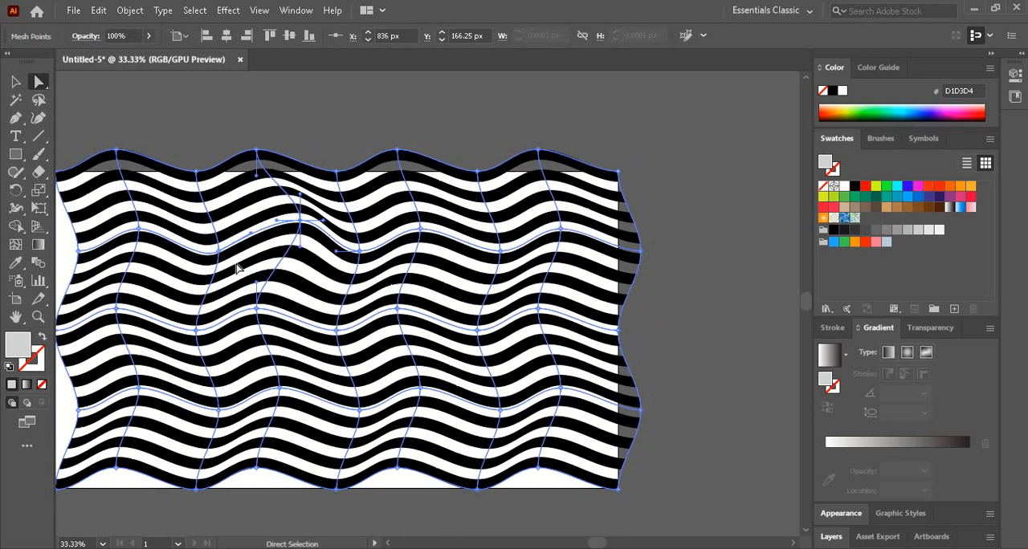
- Bend the handles of the second row's second mesh point and move the leftmost points of the third and fourth rows down and left
{"action": "left_click", "coordinate": [140, 231]}
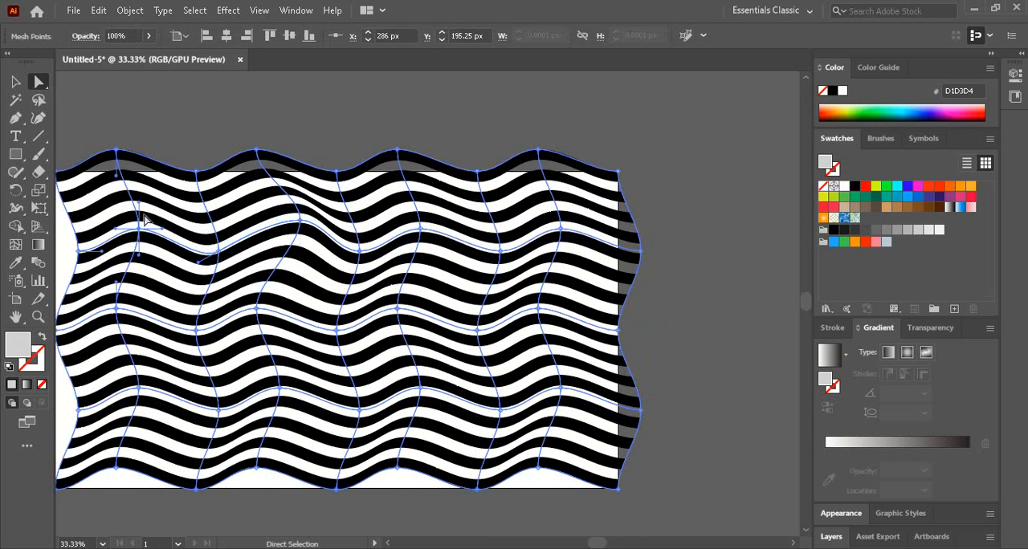
{"action": "left_click_drag", "start_coordinate": [144, 215], "coordinate": [145, 266]}
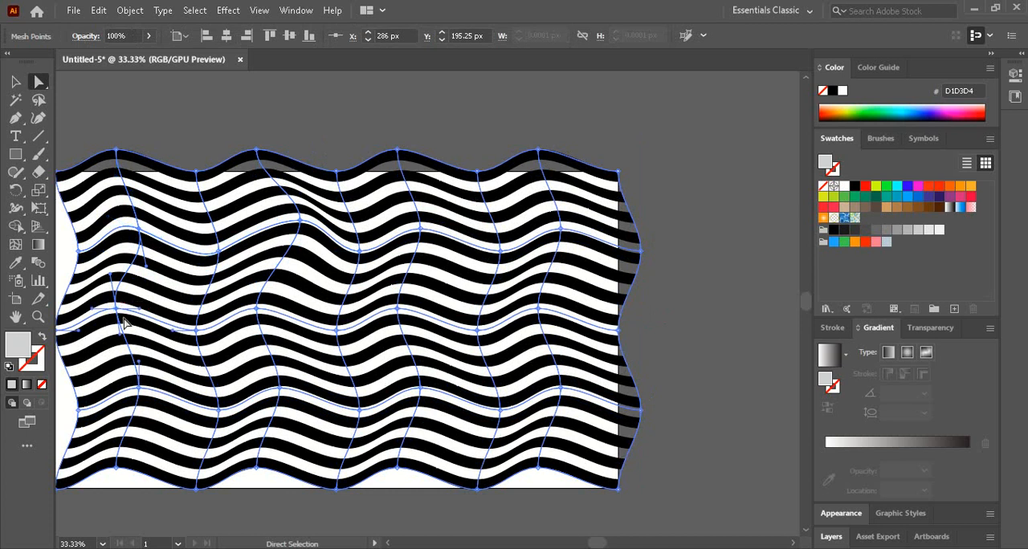
{"action": "left_click_drag", "start_coordinate": [118, 318], "coordinate": [114, 341]}
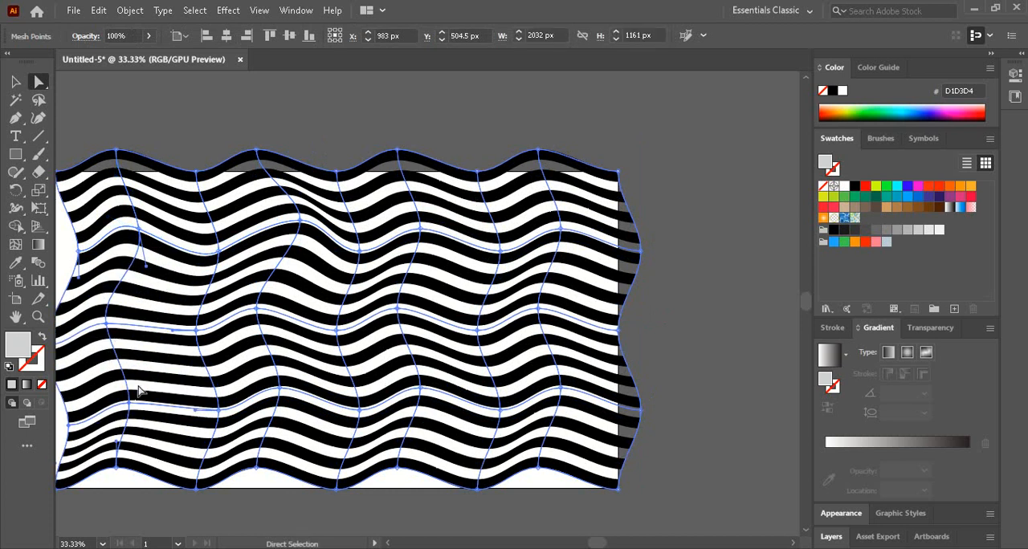
- Rotate and lengthen the curve handles of the second mesh point on the fourth row
{"action": "left_click", "coordinate": [131, 399]}
{"action": "left_click_drag", "start_coordinate": [131, 379], "coordinate": [141, 363]}
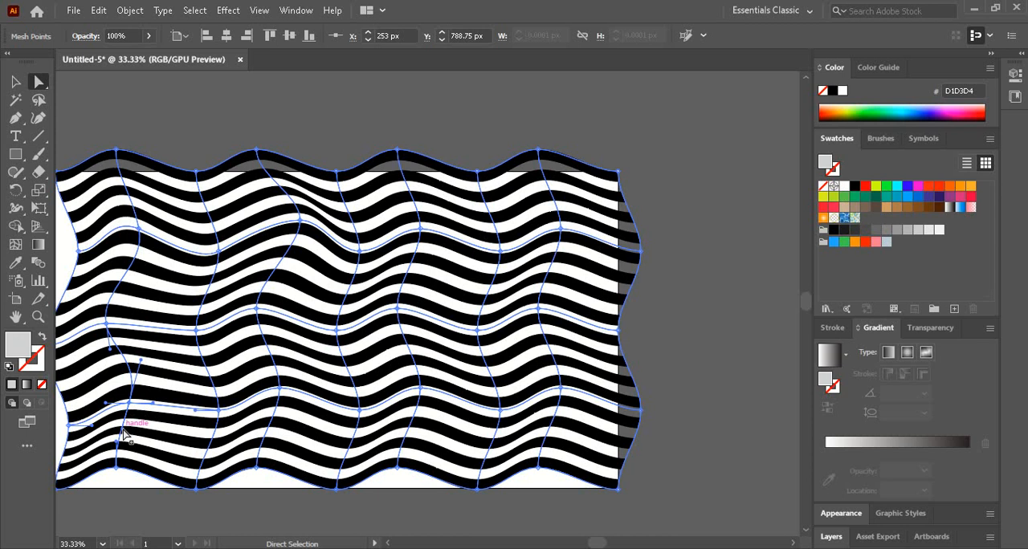
{"action": "left_click_drag", "start_coordinate": [123, 429], "coordinate": [130, 435]}
{"action": "left_click_drag", "start_coordinate": [108, 404], "coordinate": [98, 393]}
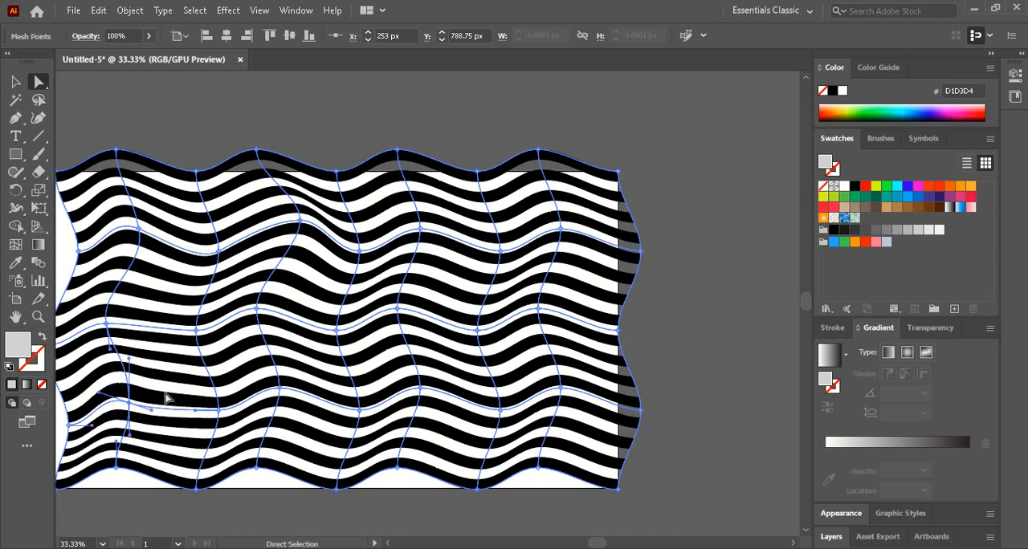
- Reshape the curve handles of the third-column mesh points on the fourth, third and second rows
{"action": "left_click_drag", "start_coordinate": [217, 411], "coordinate": [194, 374]}
{"action": "left_click", "coordinate": [197, 331]}
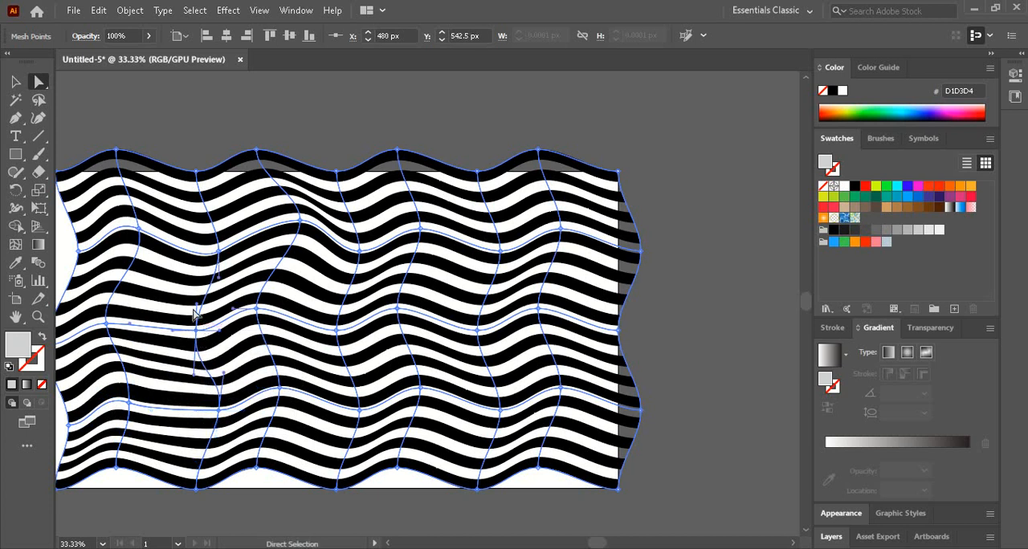
{"action": "left_click_drag", "start_coordinate": [196, 307], "coordinate": [220, 348]}
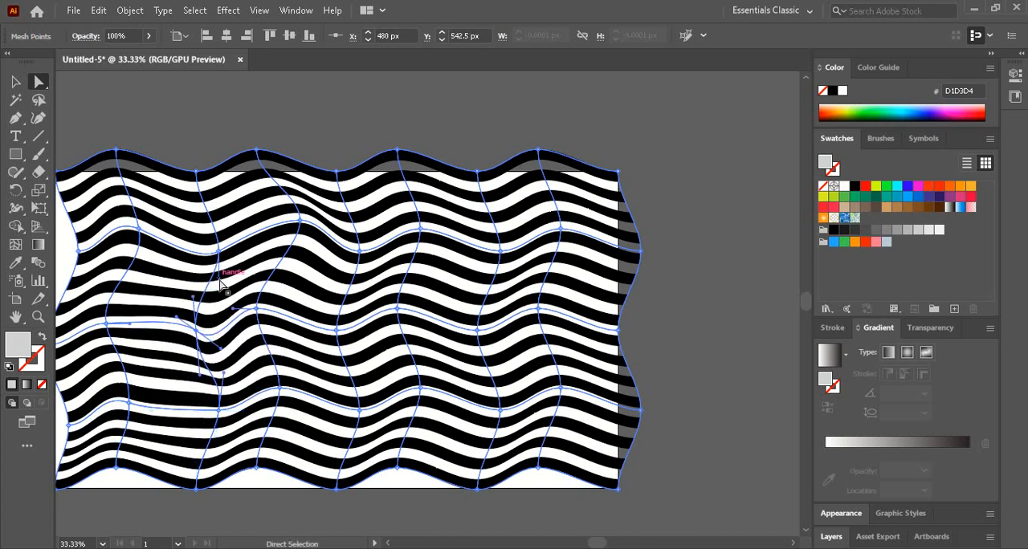
{"action": "left_click_drag", "start_coordinate": [219, 278], "coordinate": [217, 299]}
{"action": "left_click", "coordinate": [220, 253]}
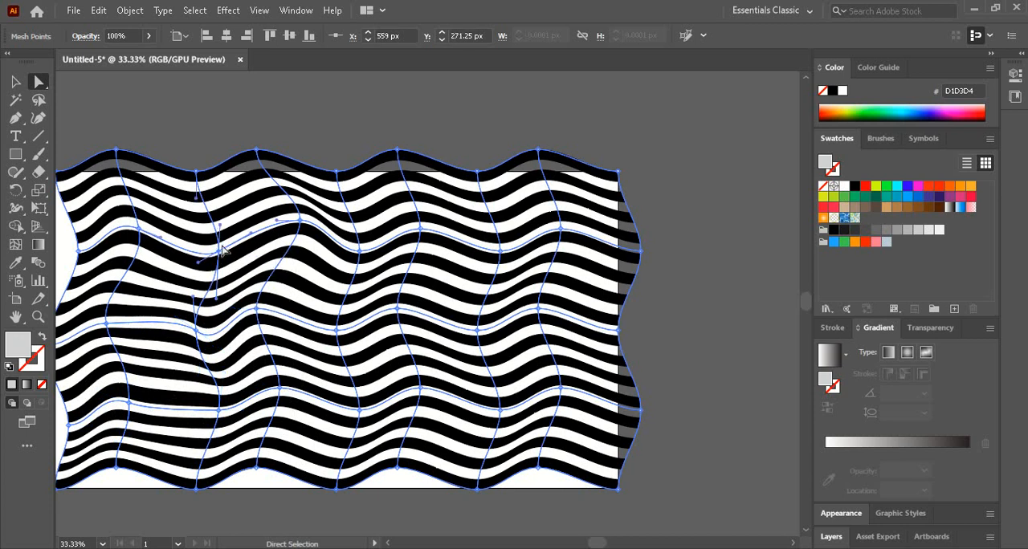
{"action": "left_click_drag", "start_coordinate": [219, 224], "coordinate": [223, 209]}
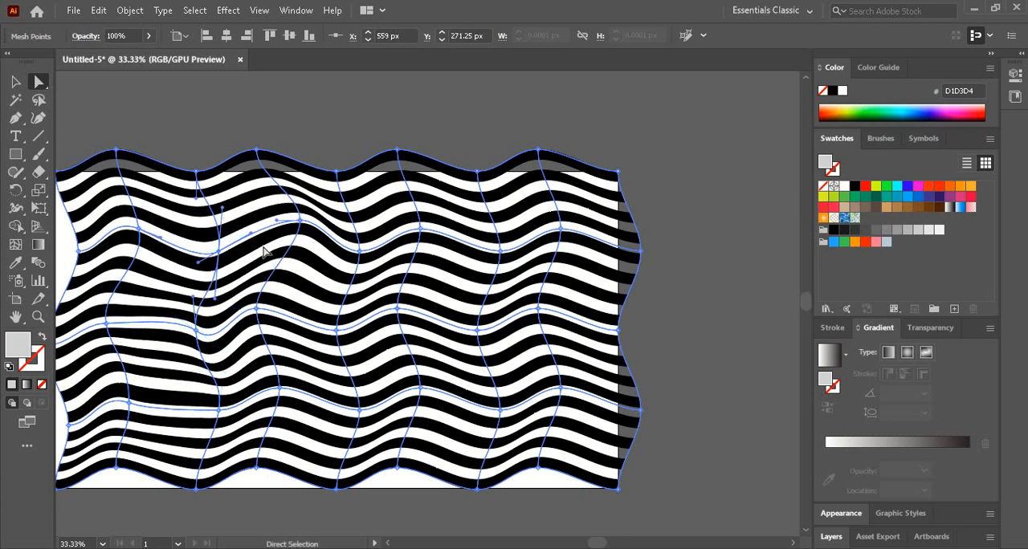
- Tilt the curve handles around the fourth and sixth mesh points of the second row to distort the stripes there
{"action": "left_click_drag", "start_coordinate": [277, 220], "coordinate": [299, 185]}
{"action": "left_click", "coordinate": [300, 220]}
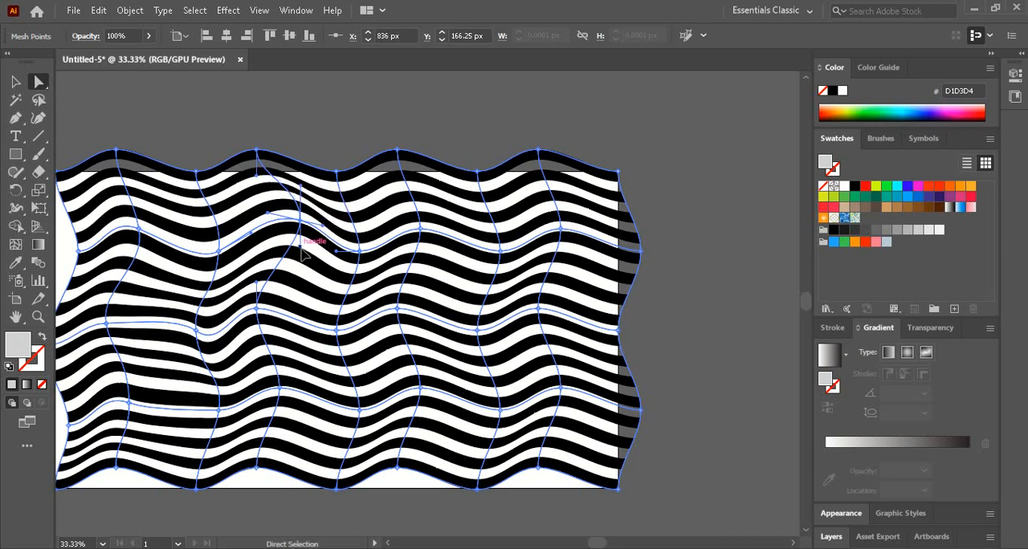
{"action": "left_click_drag", "start_coordinate": [334, 252], "coordinate": [326, 260]}
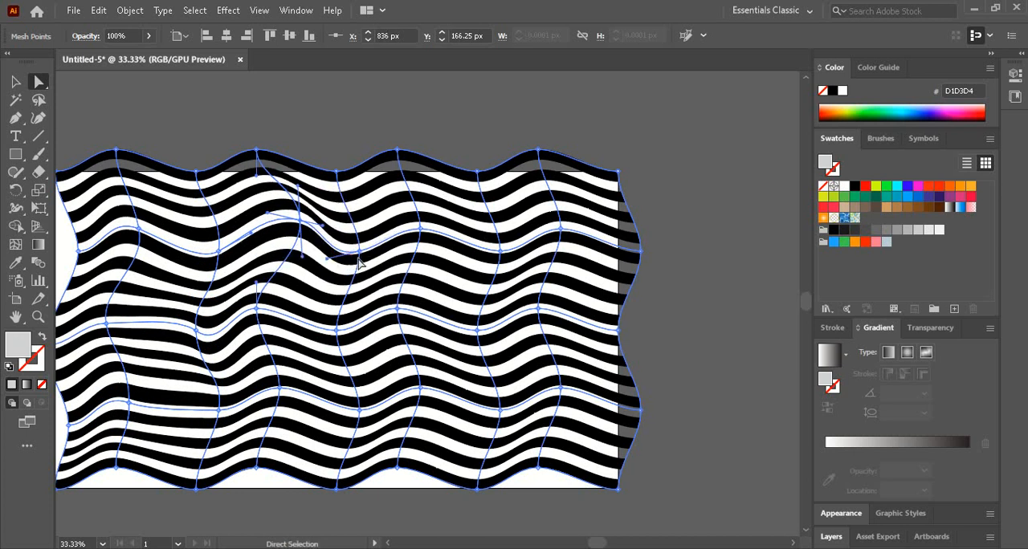
{"action": "left_click", "coordinate": [360, 252]}
{"action": "left_click", "coordinate": [420, 229]}
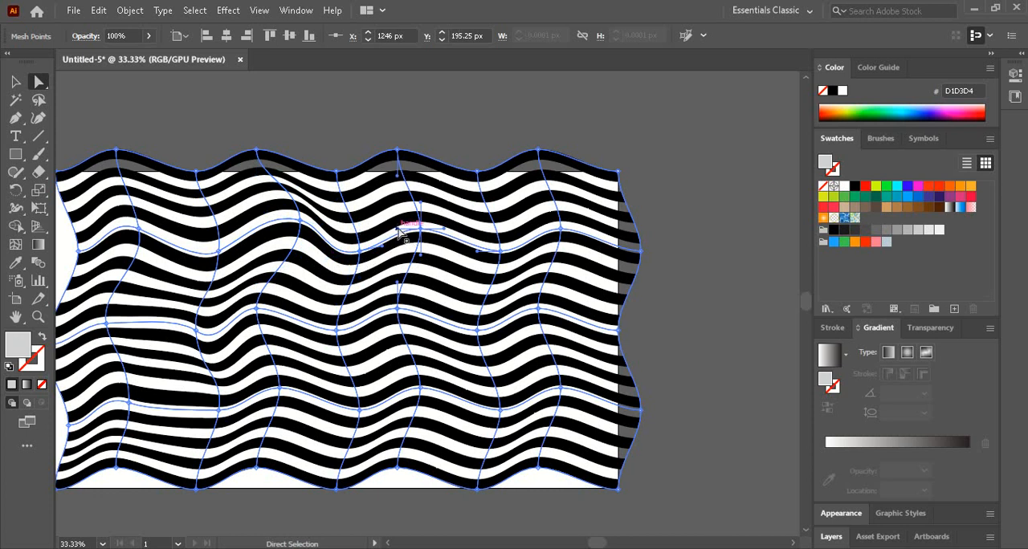
{"action": "left_click_drag", "start_coordinate": [397, 230], "coordinate": [378, 218]}
{"action": "left_click_drag", "start_coordinate": [416, 257], "coordinate": [428, 275]}
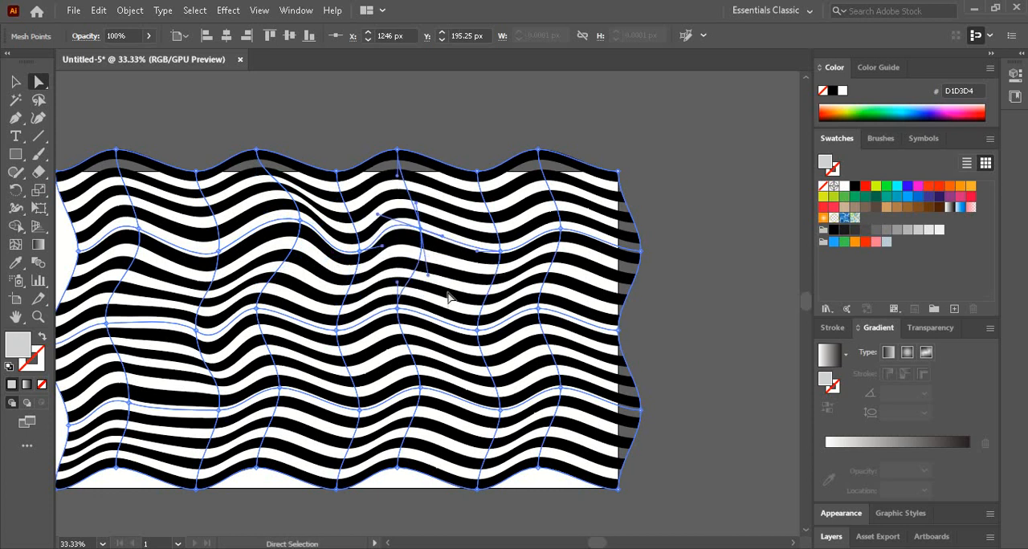
- Reposition the sixth and seventh mesh points of the fourth row and the seventh and eighth of the third row to form steep waves
{"action": "left_click_drag", "start_coordinate": [424, 388], "coordinate": [454, 384]}
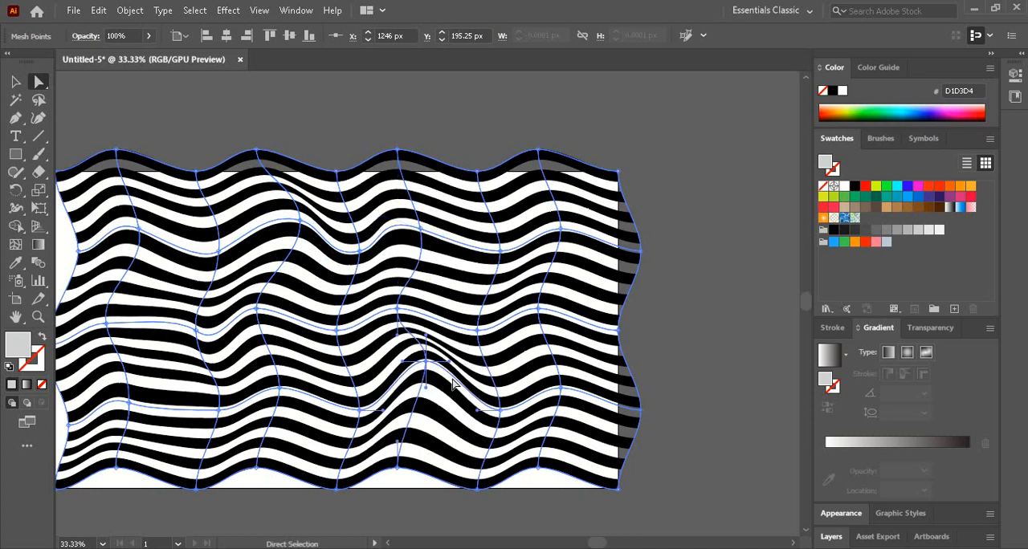
{"action": "left_click_drag", "start_coordinate": [500, 411], "coordinate": [483, 419]}
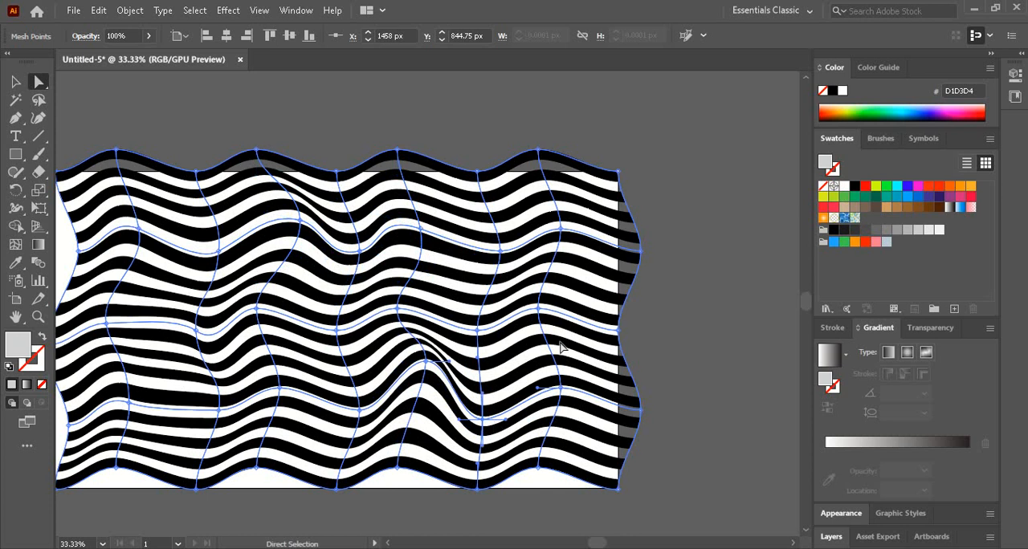
{"action": "left_click_drag", "start_coordinate": [538, 309], "coordinate": [532, 292]}
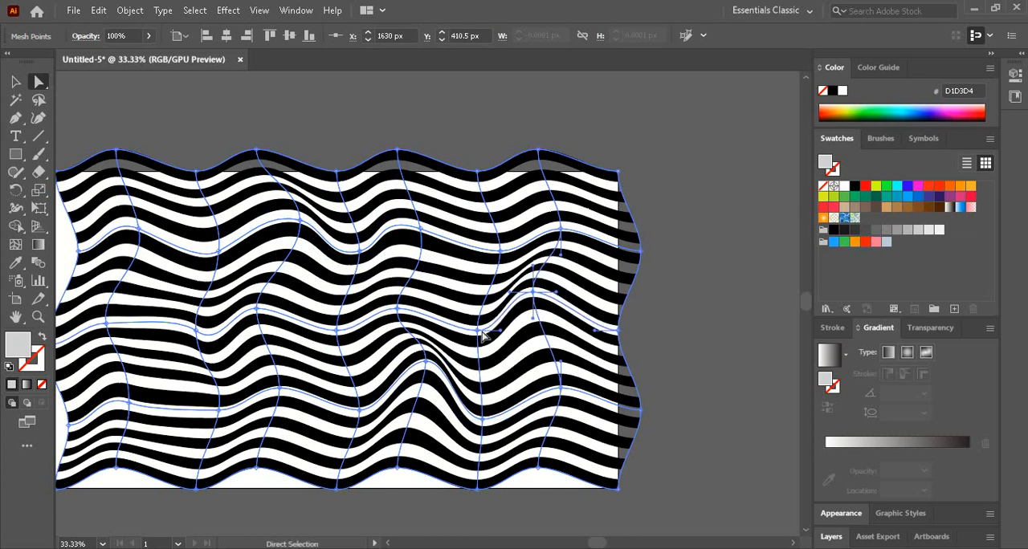
{"action": "left_click_drag", "start_coordinate": [477, 330], "coordinate": [459, 289]}
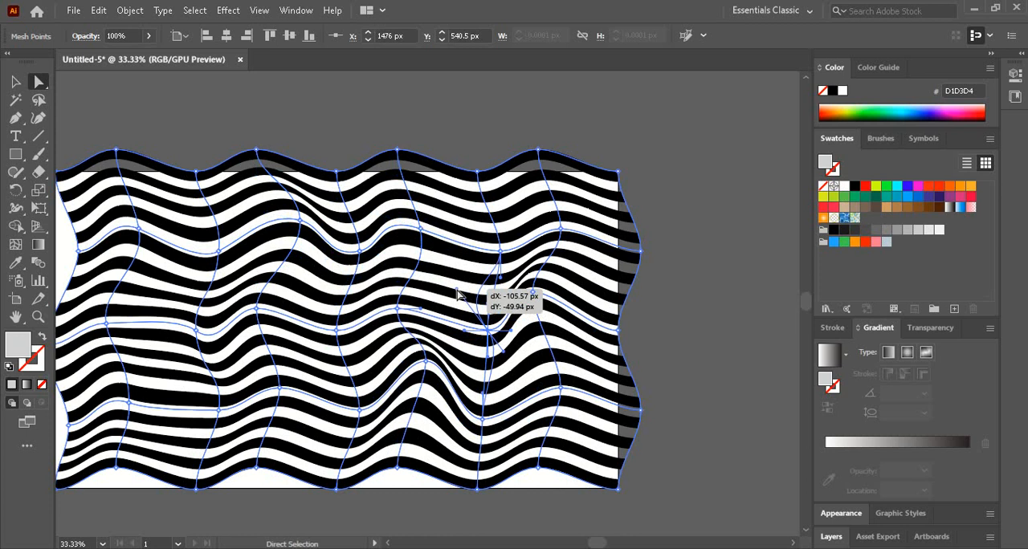
- Level and lengthen the handles of the second row's sixth mesh point and move it to about X 1237 px, Y 217 px
{"action": "left_click", "coordinate": [421, 229]}
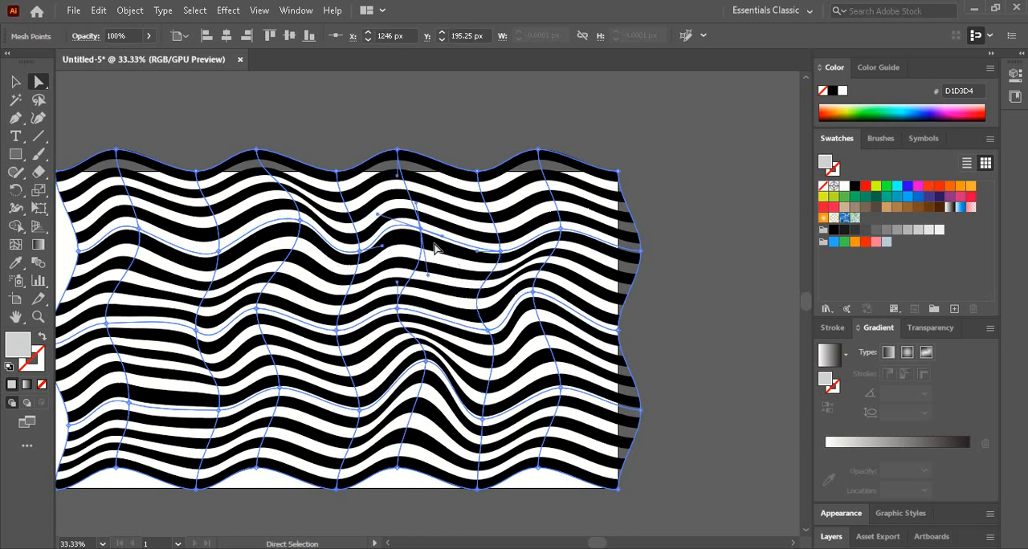
{"action": "left_click_drag", "start_coordinate": [443, 237], "coordinate": [452, 232]}
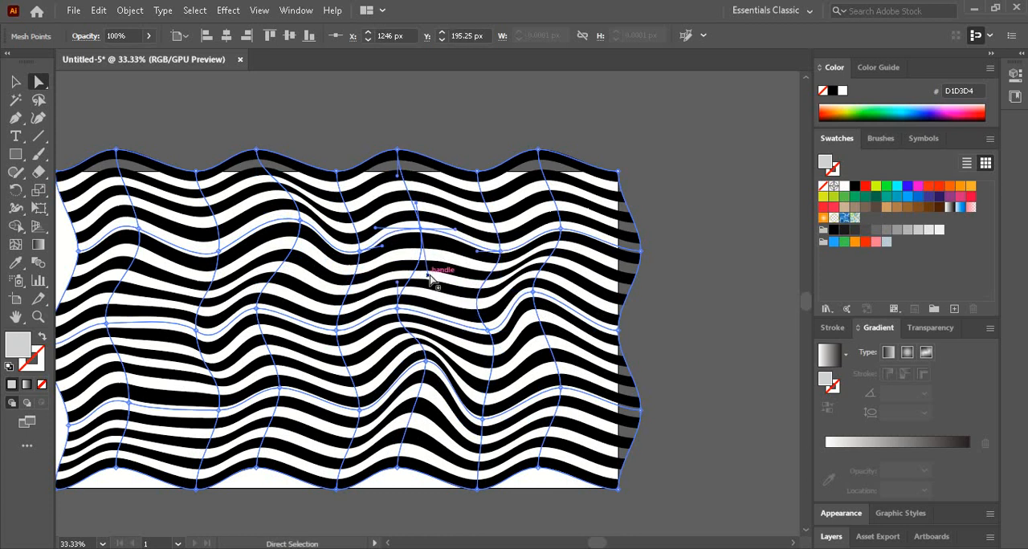
{"action": "left_click_drag", "start_coordinate": [429, 281], "coordinate": [430, 297]}
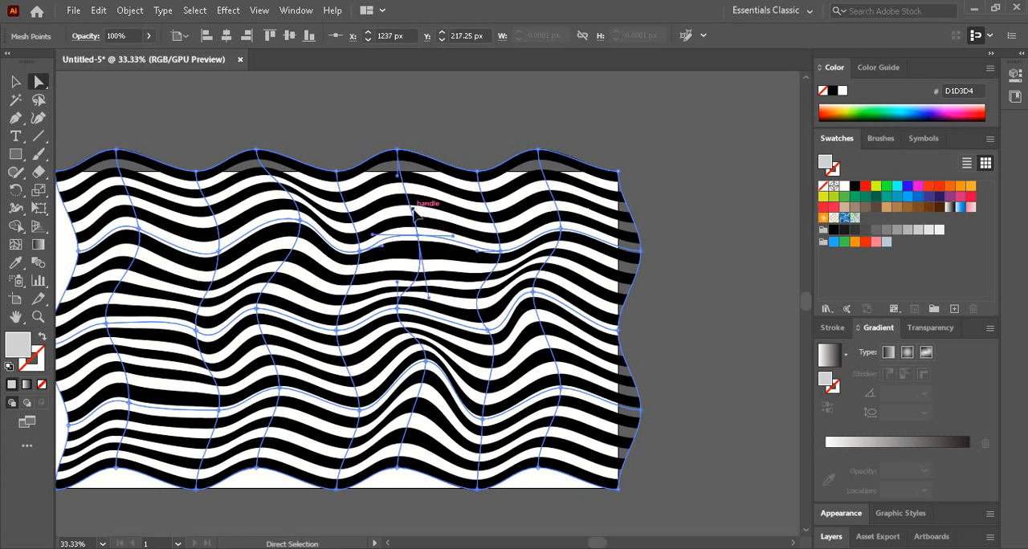
{"action": "left_click_drag", "start_coordinate": [413, 208], "coordinate": [415, 199]}
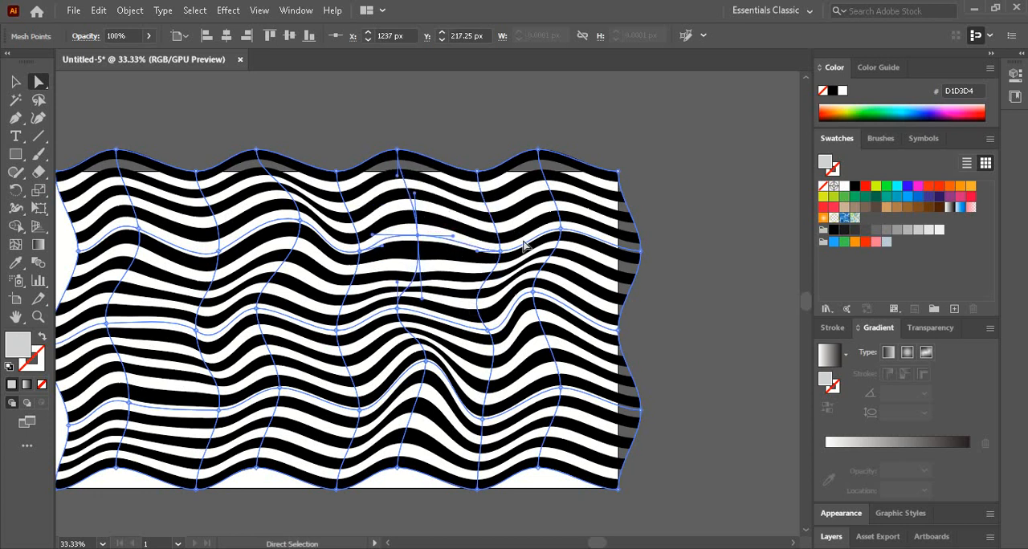
- Reshape the curve handles of the eighth-column mesh points on the second and third rows to bend the stripes there
{"action": "left_click", "coordinate": [559, 229]}
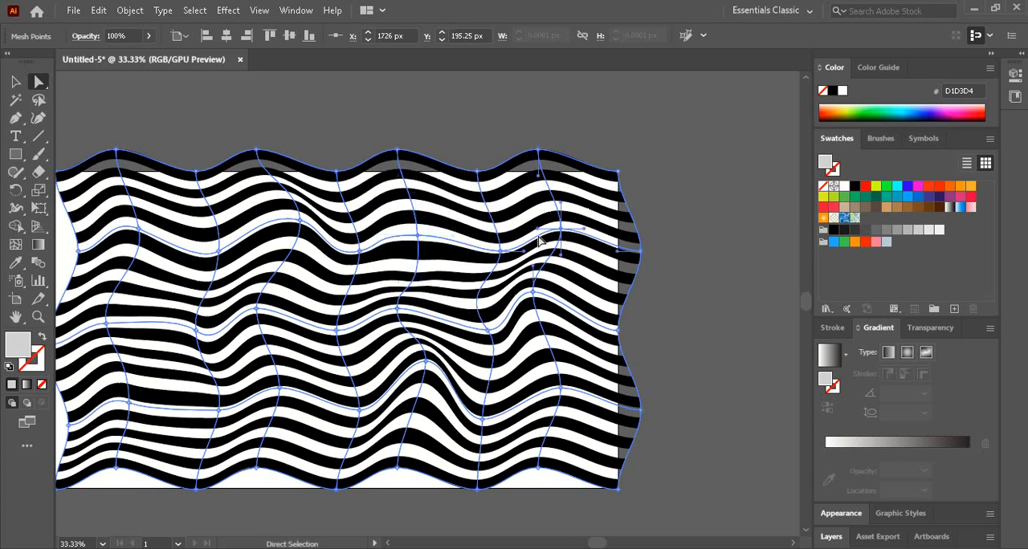
{"action": "left_click_drag", "start_coordinate": [537, 230], "coordinate": [515, 212]}
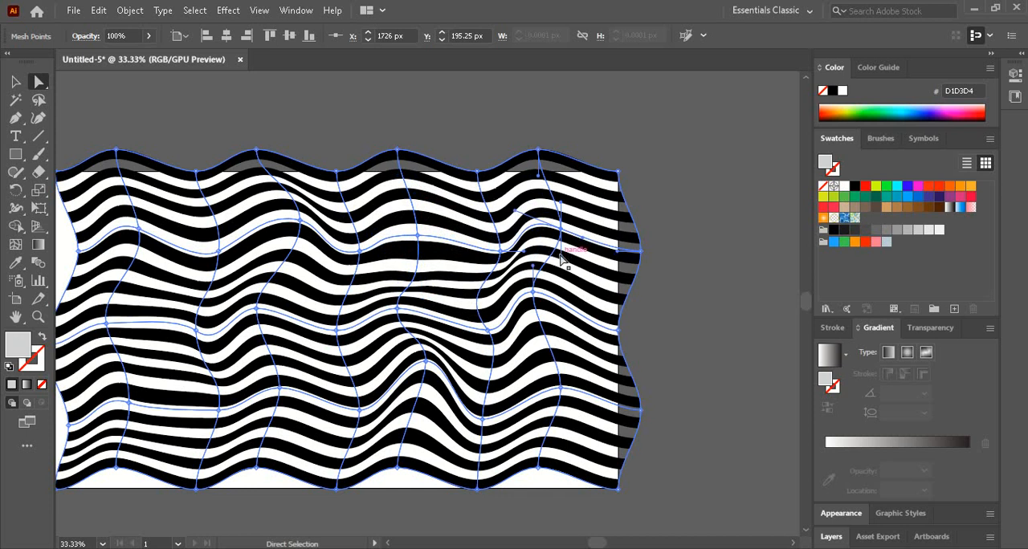
{"action": "left_click_drag", "start_coordinate": [560, 254], "coordinate": [534, 250]}
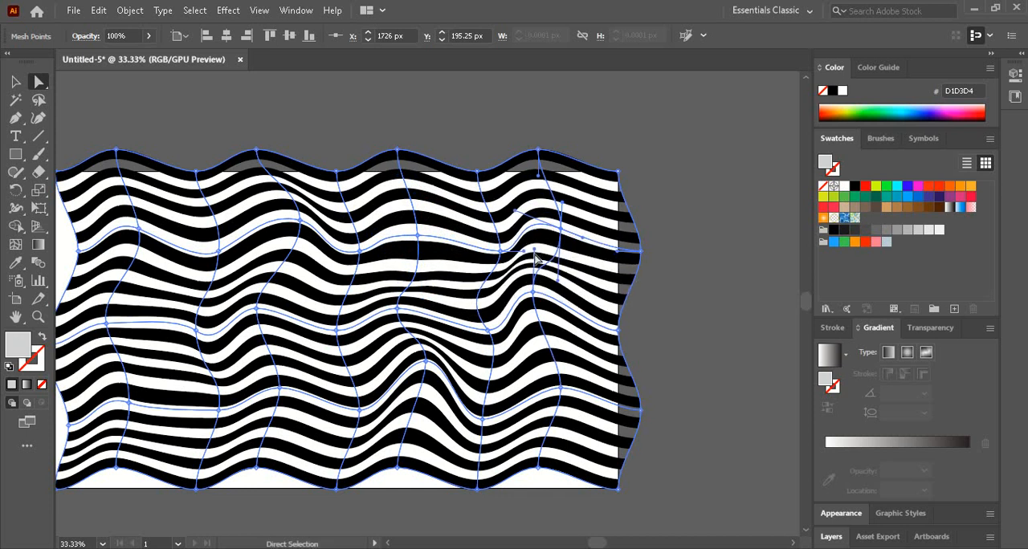
{"action": "left_click", "coordinate": [534, 296]}
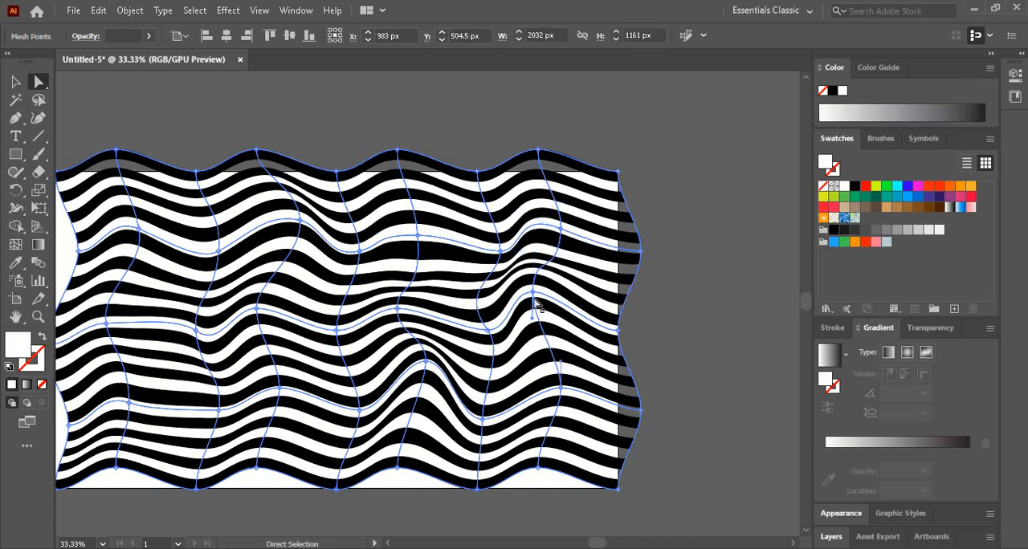
{"action": "left_click_drag", "start_coordinate": [531, 321], "coordinate": [527, 334]}
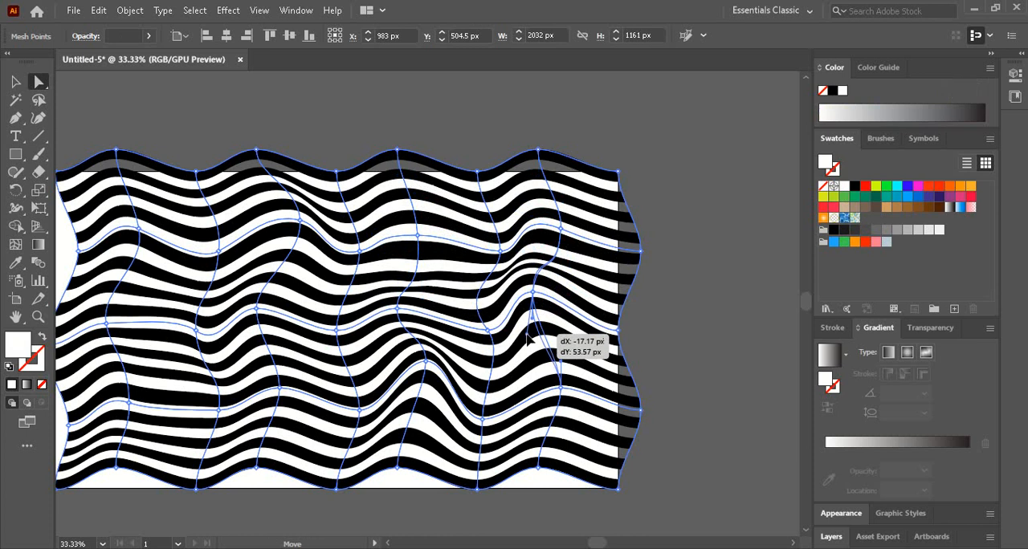
{"action": "left_click", "coordinate": [560, 389]}
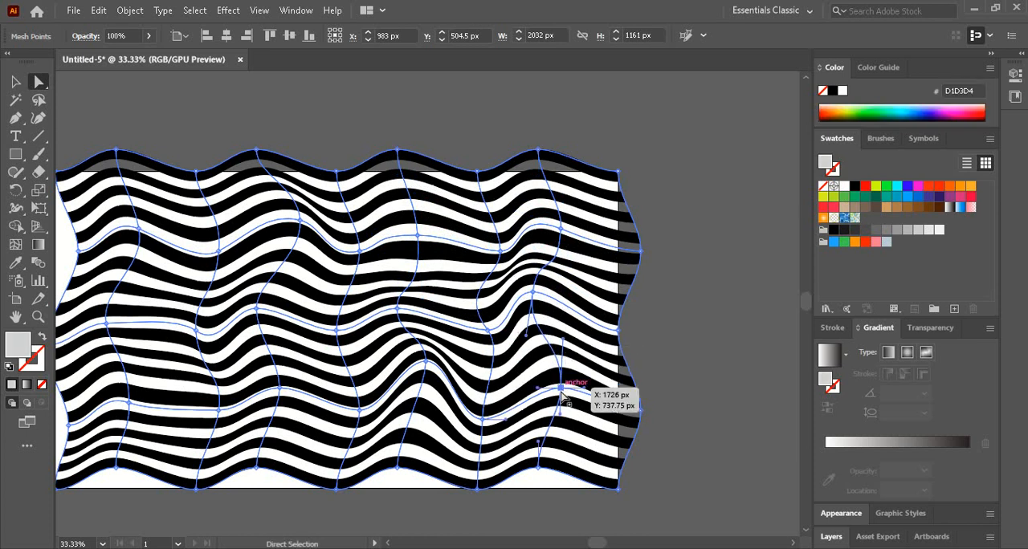
{"action": "left_click_drag", "start_coordinate": [564, 424], "coordinate": [576, 415]}
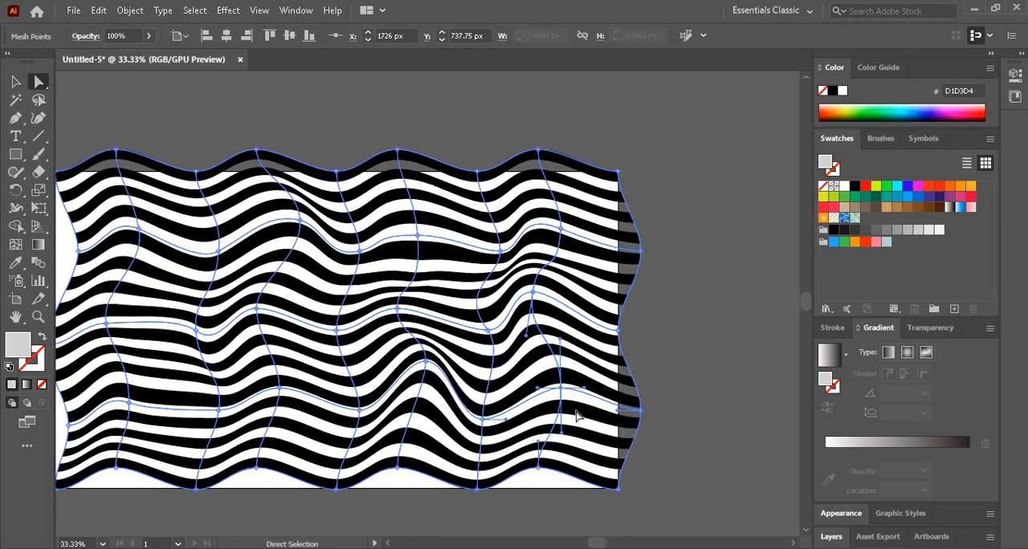
- Tilt the handles of the ninth-column edge mesh points on the third, second and first rows to warp the stripe ends
{"action": "left_click", "coordinate": [619, 331]}
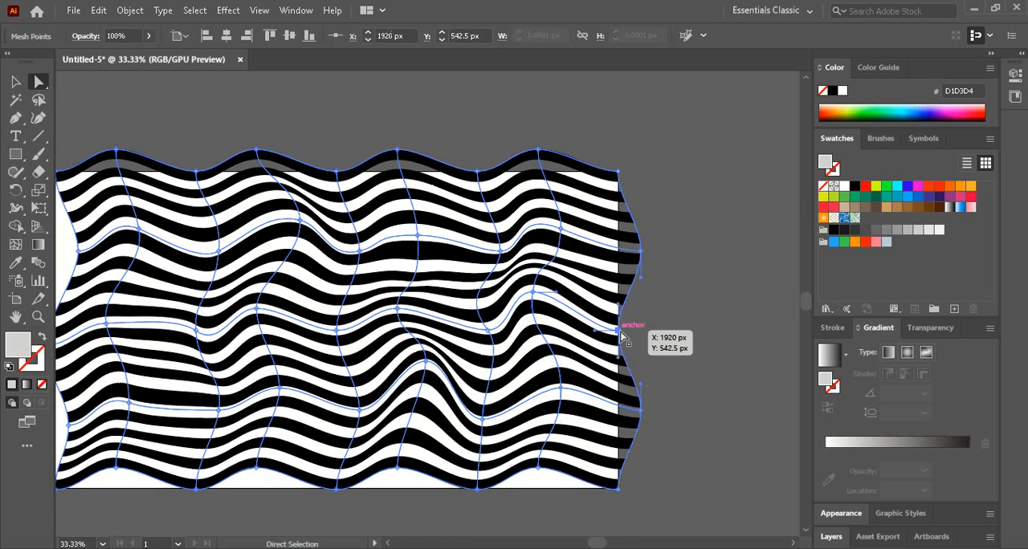
{"action": "left_click_drag", "start_coordinate": [618, 304], "coordinate": [605, 283]}
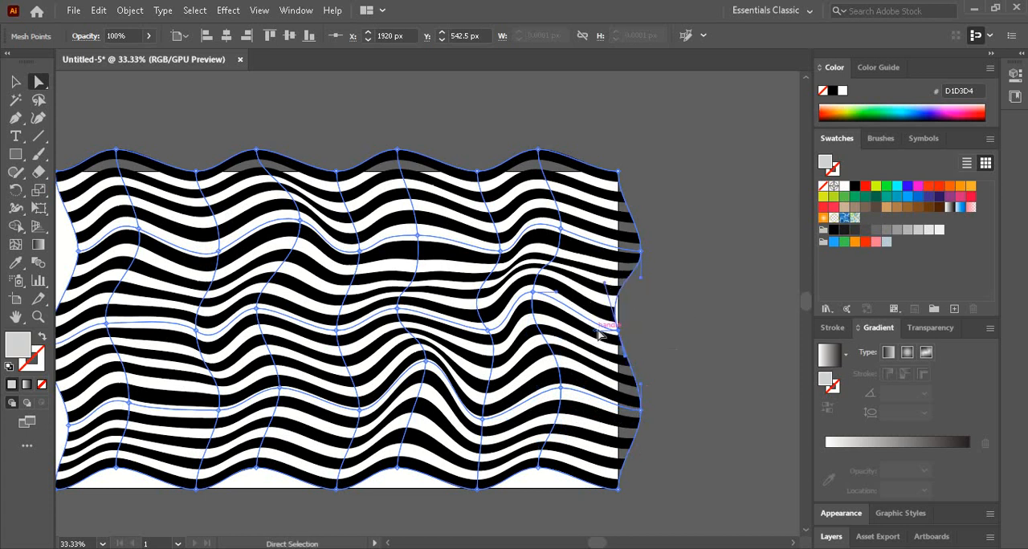
{"action": "left_click_drag", "start_coordinate": [597, 333], "coordinate": [612, 375]}
{"action": "left_click_drag", "start_coordinate": [640, 258], "coordinate": [592, 261]}
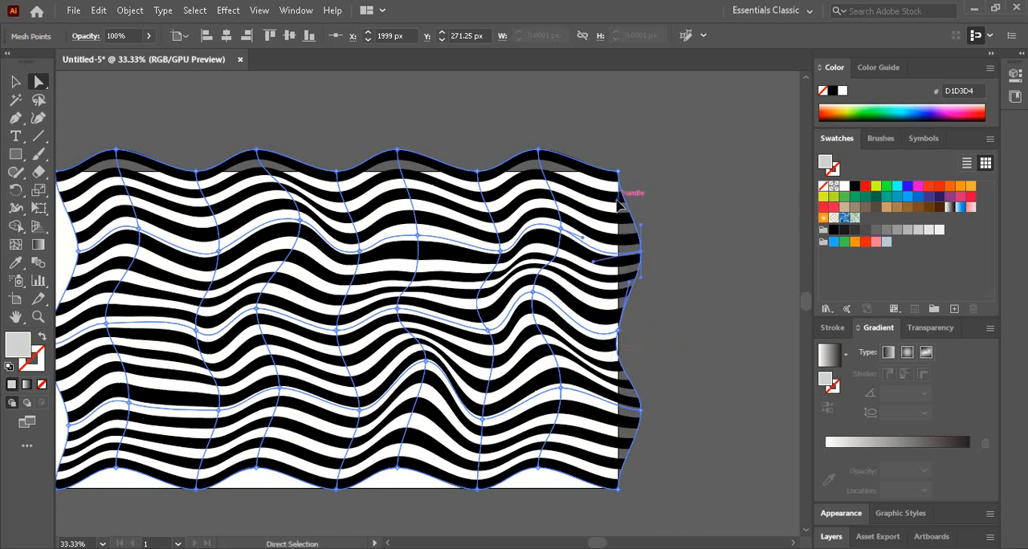
{"action": "left_click_drag", "start_coordinate": [618, 199], "coordinate": [602, 200]}
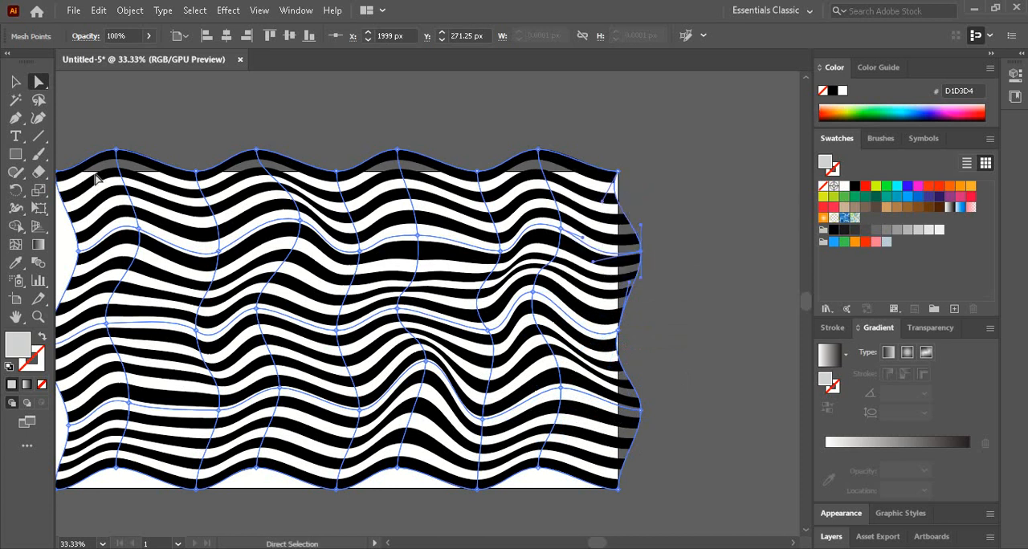
- Move the second row's sixth mesh point to about X 1288 px, Y 274 px with steeply tilted handles, and its seventh to about X 1484 px, Y 348 px
{"action": "left_click_drag", "start_coordinate": [270, 126], "coordinate": [346, 126]}
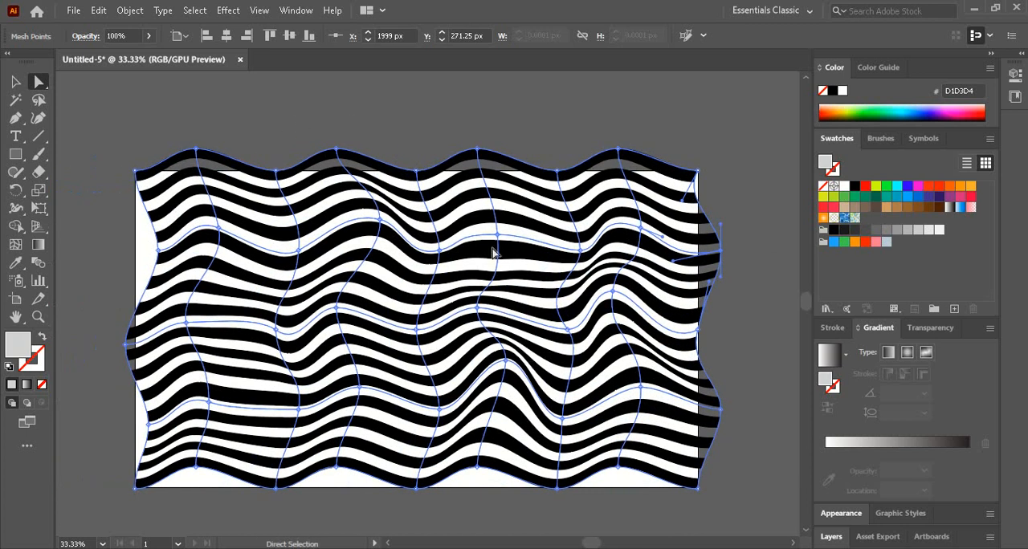
{"action": "left_click_drag", "start_coordinate": [498, 234], "coordinate": [501, 250]}
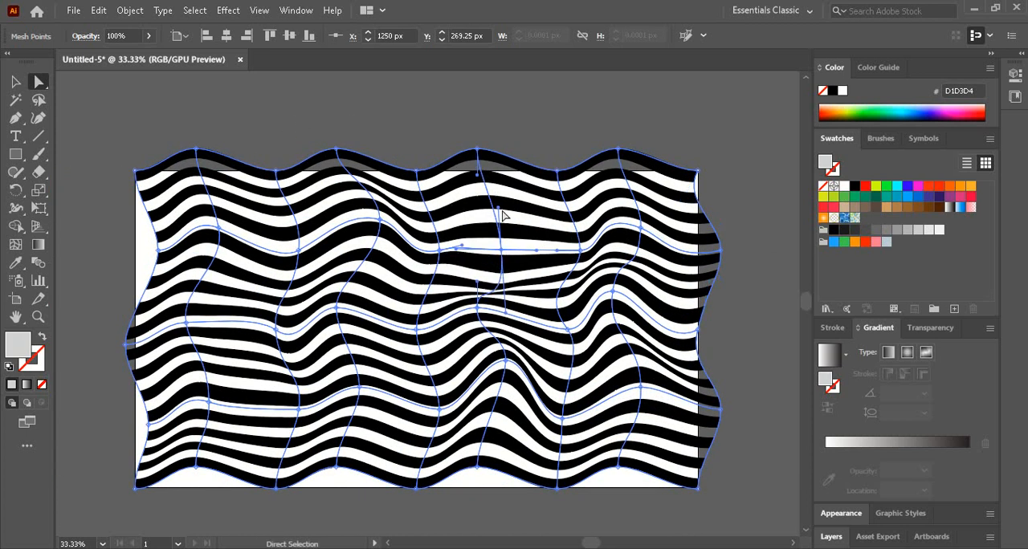
{"action": "left_click_drag", "start_coordinate": [501, 215], "coordinate": [537, 212]}
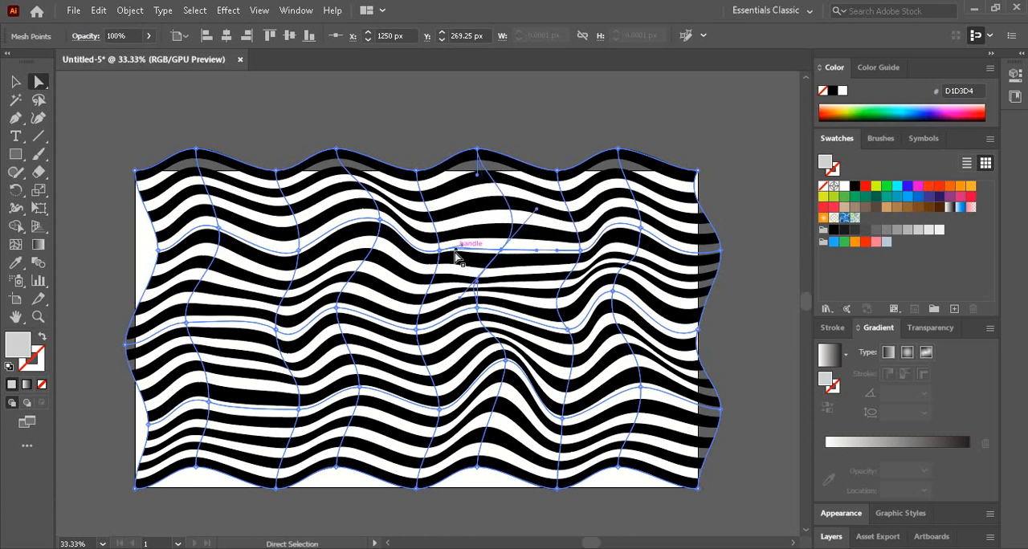
{"action": "left_click_drag", "start_coordinate": [455, 252], "coordinate": [461, 207]}
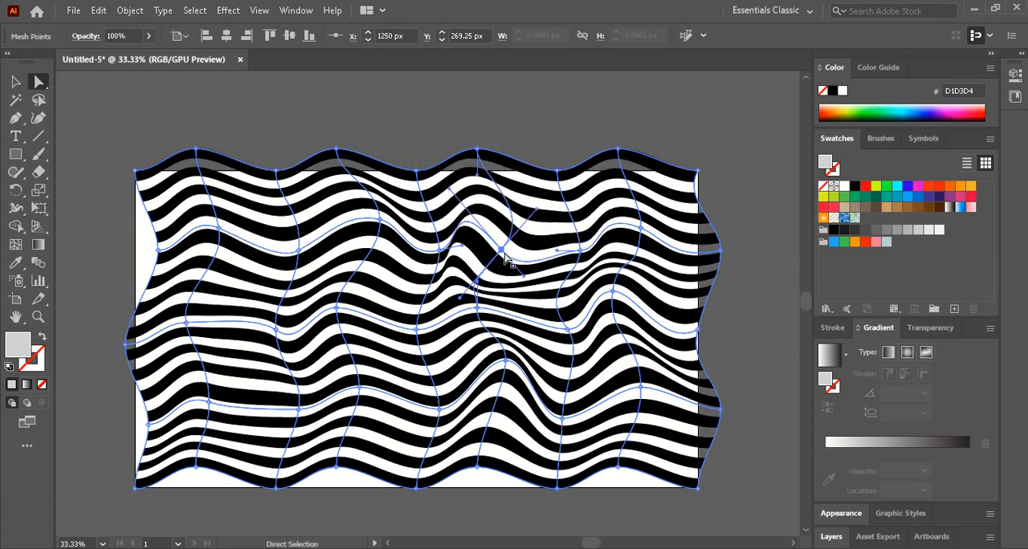
{"action": "left_click_drag", "start_coordinate": [501, 249], "coordinate": [515, 251]}
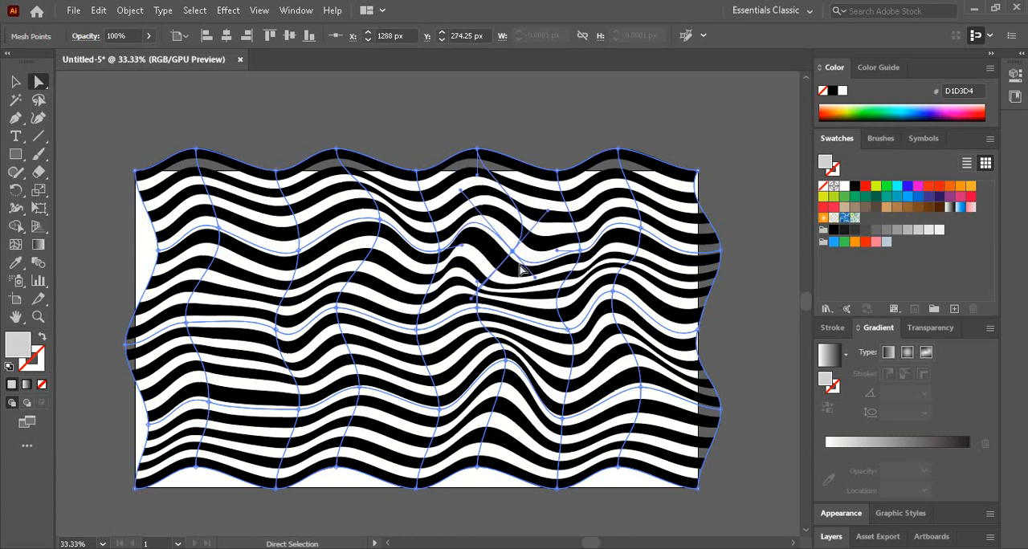
{"action": "left_click_drag", "start_coordinate": [474, 299], "coordinate": [493, 271]}
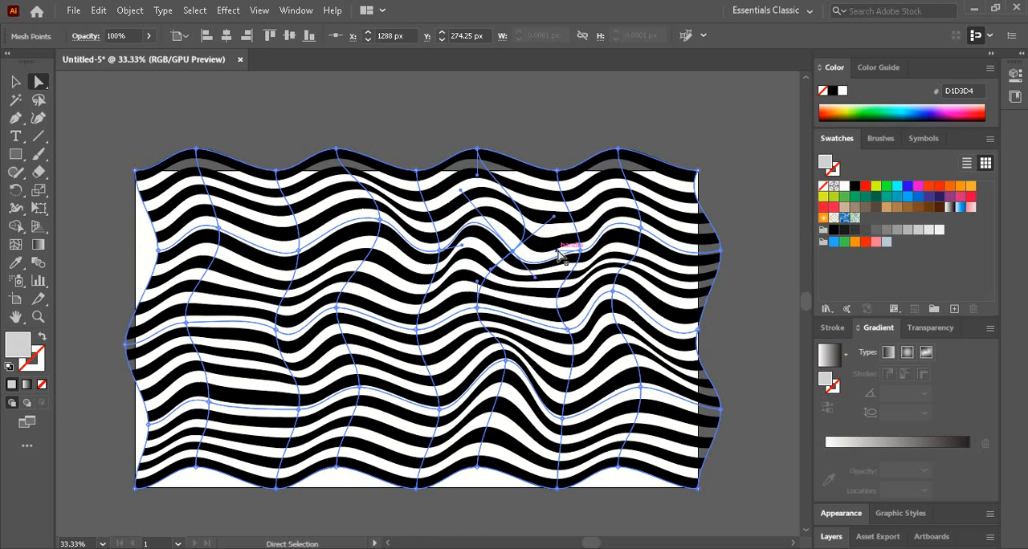
{"action": "left_click_drag", "start_coordinate": [558, 250], "coordinate": [573, 281]}
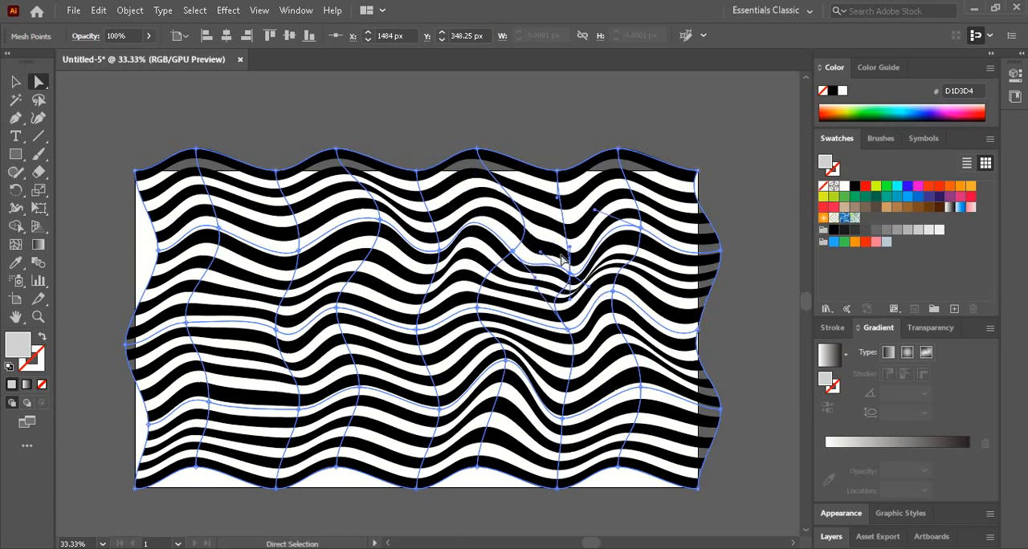
- Tilt the vertical handle of the third row's fifth mesh point and shift the mesh patch beside it slightly down and left
{"action": "left_click", "coordinate": [416, 329]}
{"action": "left_click_drag", "start_coordinate": [416, 305], "coordinate": [393, 288]}
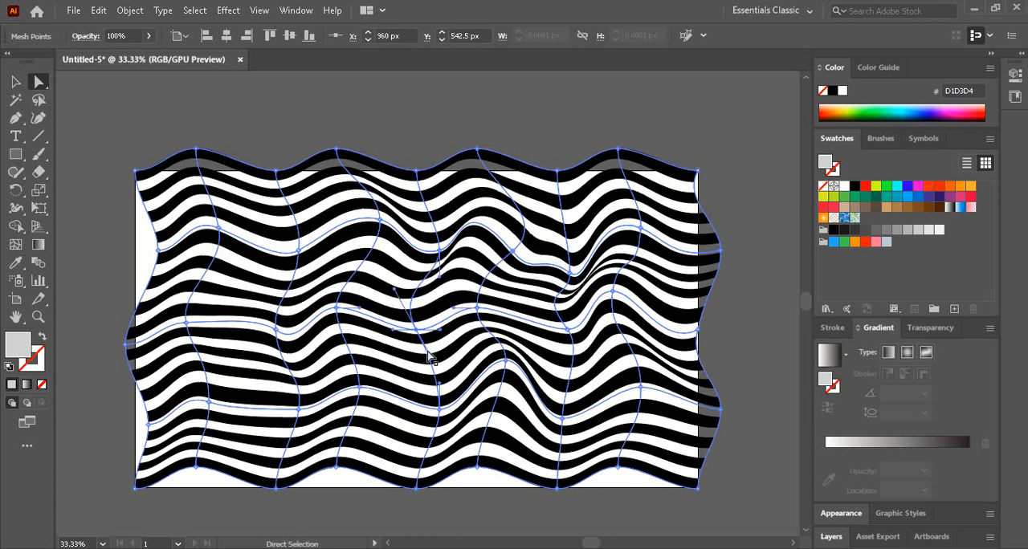
{"action": "left_click_drag", "start_coordinate": [429, 359], "coordinate": [388, 343]}
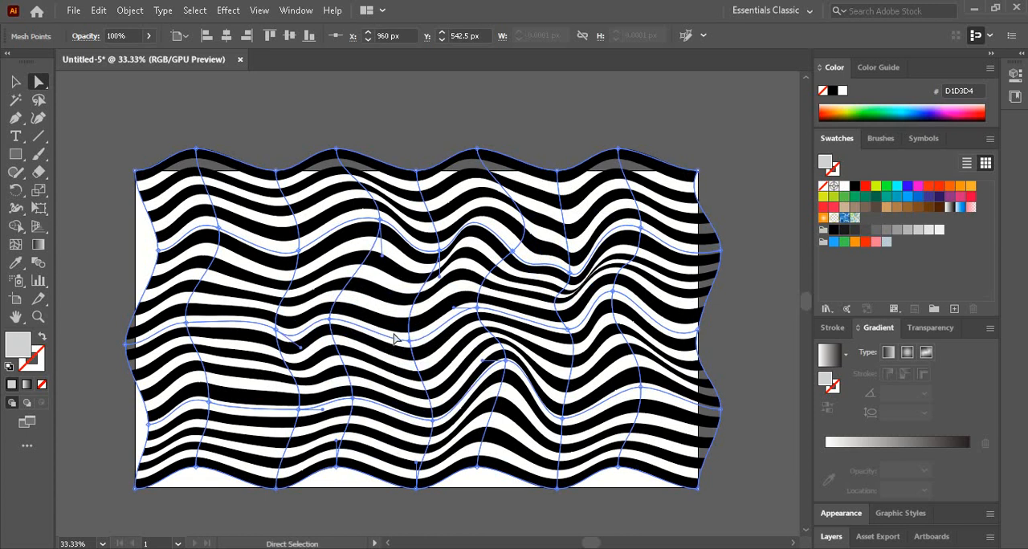
- Leave mesh point editing and deselect the striped envelope
{"action": "left_click", "coordinate": [395, 170]}
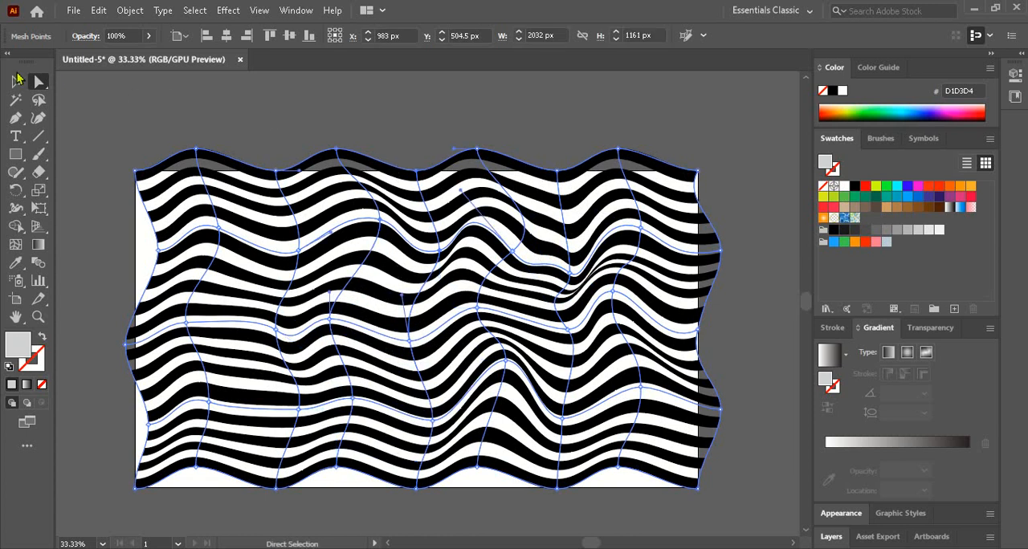
{"action": "left_click", "coordinate": [18, 81]}
{"action": "left_click", "coordinate": [200, 95]}
{"action": "key", "text": "space"}
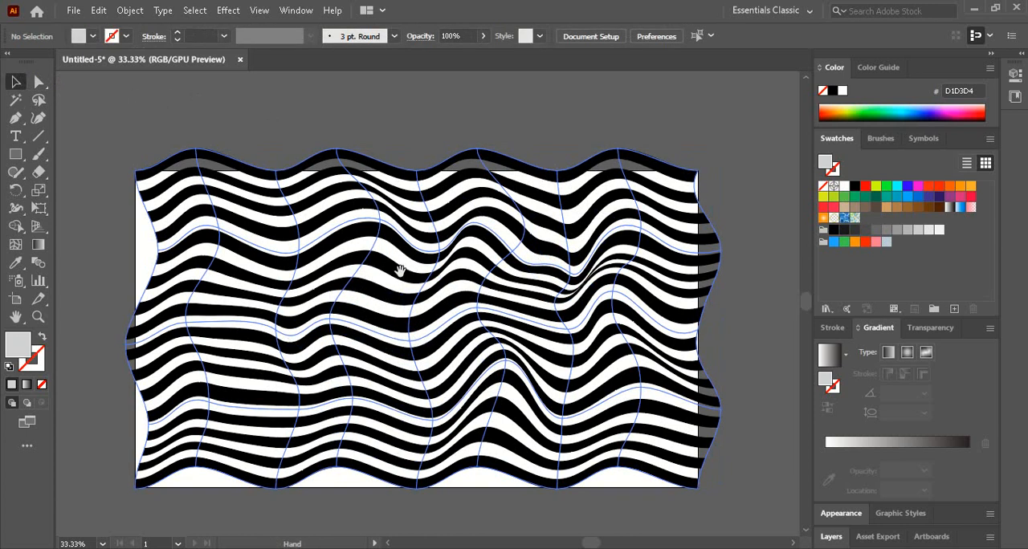
{"action": "key", "text": "super"}
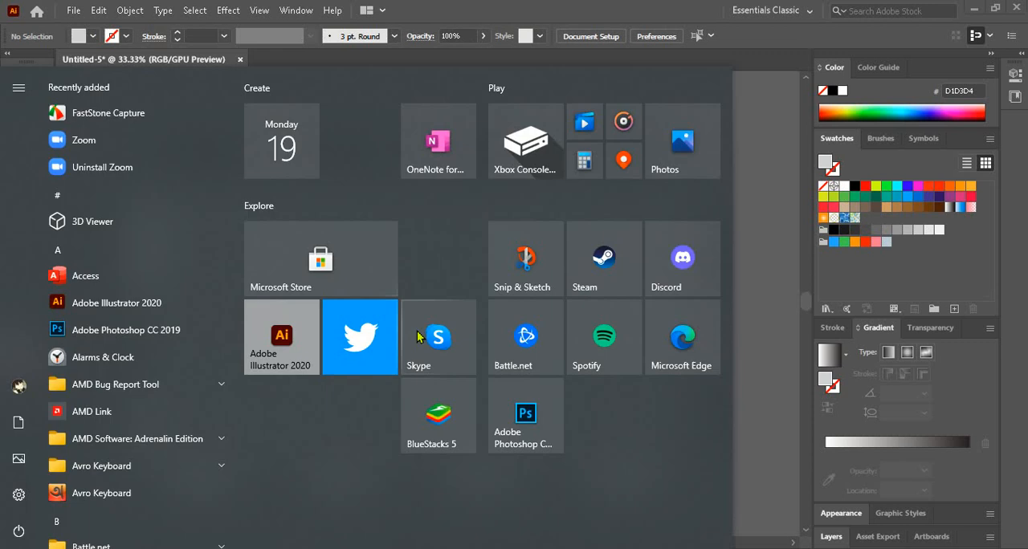
{"action": "left_click", "coordinate": [526, 251]}
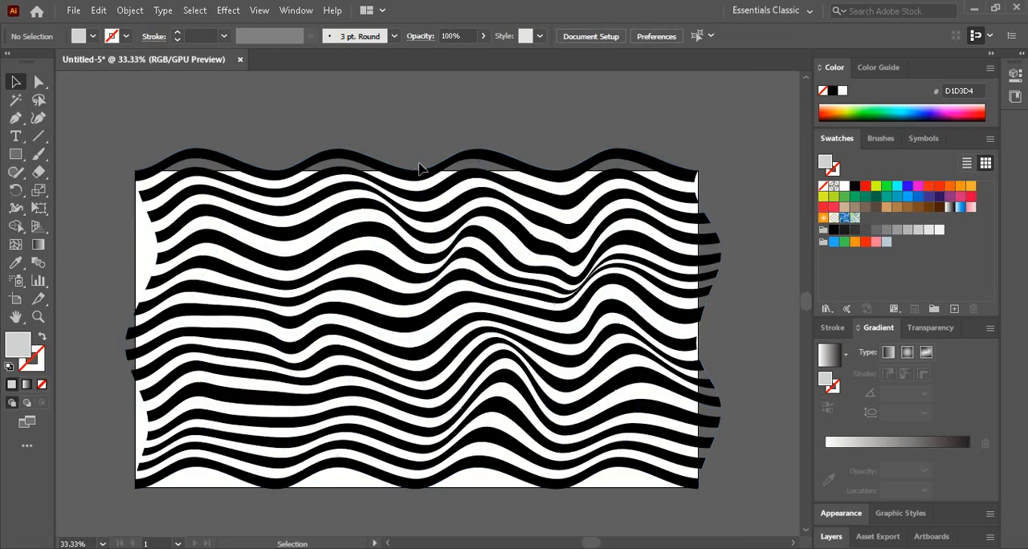
- Enlarge the striped envelope and position it so it extends beyond the artboard on every side
{"action": "key", "text": "ctrl+space"}
{"action": "left_click", "coordinate": [413, 257], "text": "ctrl+alt"}
{"action": "left_click", "coordinate": [414, 258], "text": "ctrl+alt"}
{"action": "left_click_drag", "start_coordinate": [452, 303], "coordinate": [368, 221]}
{"action": "left_click", "coordinate": [404, 279]}
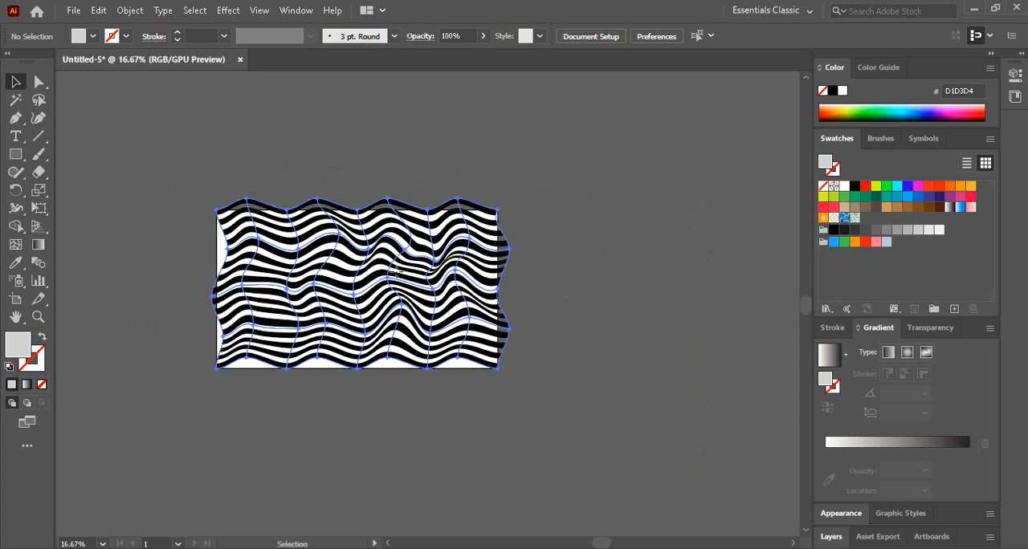
{"action": "left_click_drag", "start_coordinate": [512, 286], "coordinate": [625, 286]}
{"action": "mouse_move", "coordinate": [472, 284]}
{"action": "left_mouse_down"}
{"action": "mouse_move", "coordinate": [507, 289]}
{"action": "mouse_move", "coordinate": [418, 298]}
{"action": "mouse_move", "coordinate": [441, 285]}
{"action": "mouse_move", "coordinate": [480, 303]}
{"action": "mouse_move", "coordinate": [498, 287]}
{"action": "mouse_move", "coordinate": [484, 298]}
{"action": "left_mouse_up"}
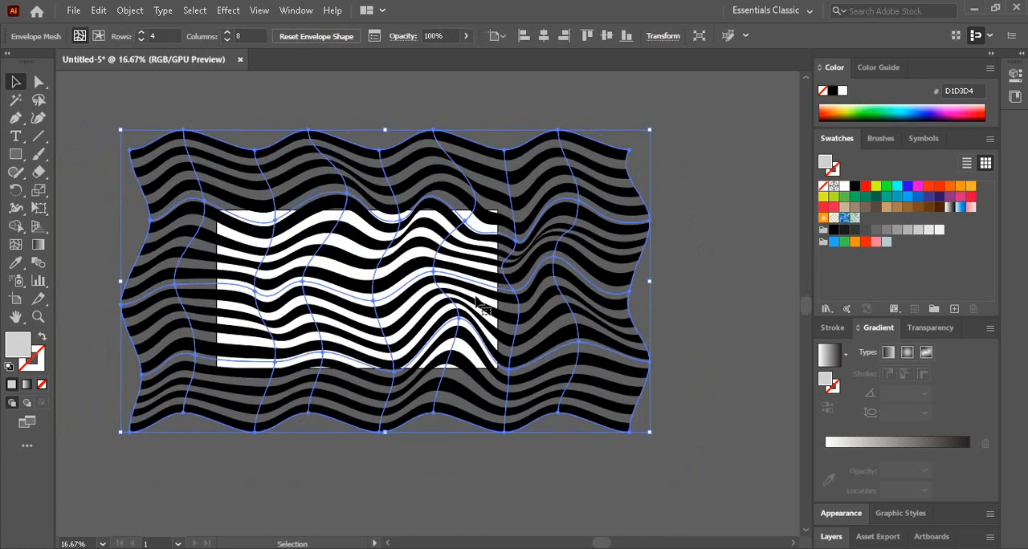
- Create a 1920 px by 1080 px rectangle and centre it horizontally and vertically on the artboard
{"action": "left_click", "coordinate": [21, 153]}
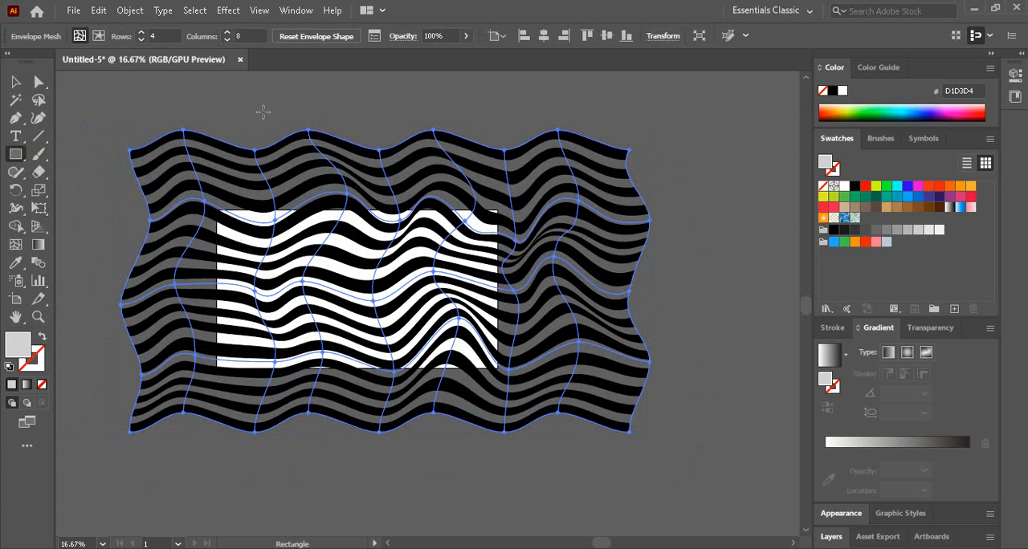
{"action": "left_click", "coordinate": [263, 111]}
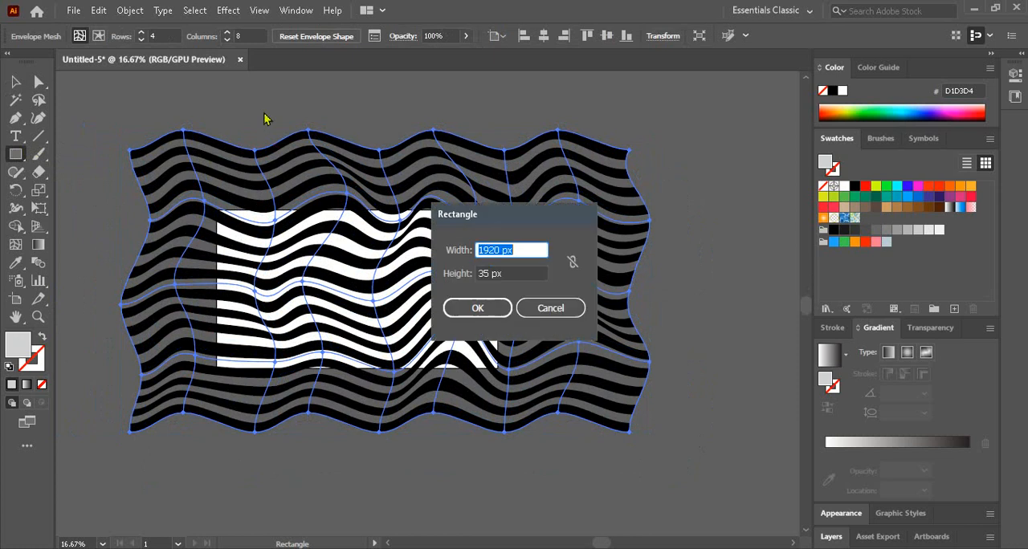
{"action": "double_click", "coordinate": [489, 274]}
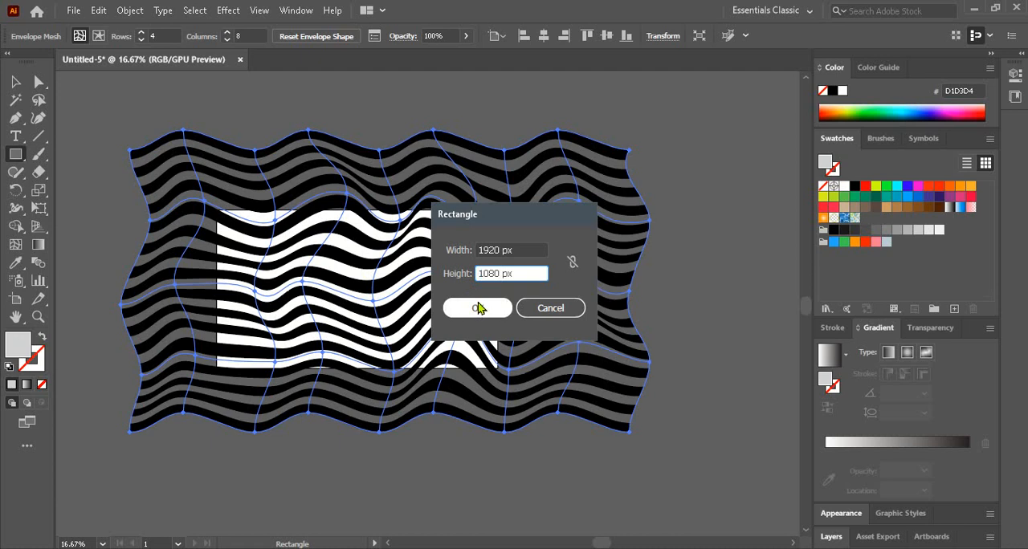
{"action": "left_click", "coordinate": [478, 309]}
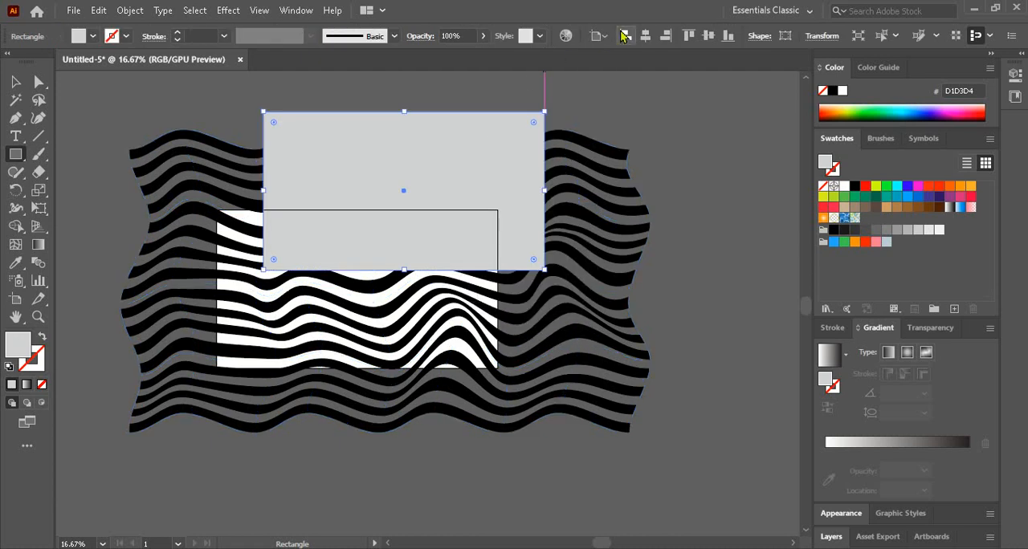
{"action": "left_click", "coordinate": [644, 36]}
{"action": "left_click", "coordinate": [708, 36]}
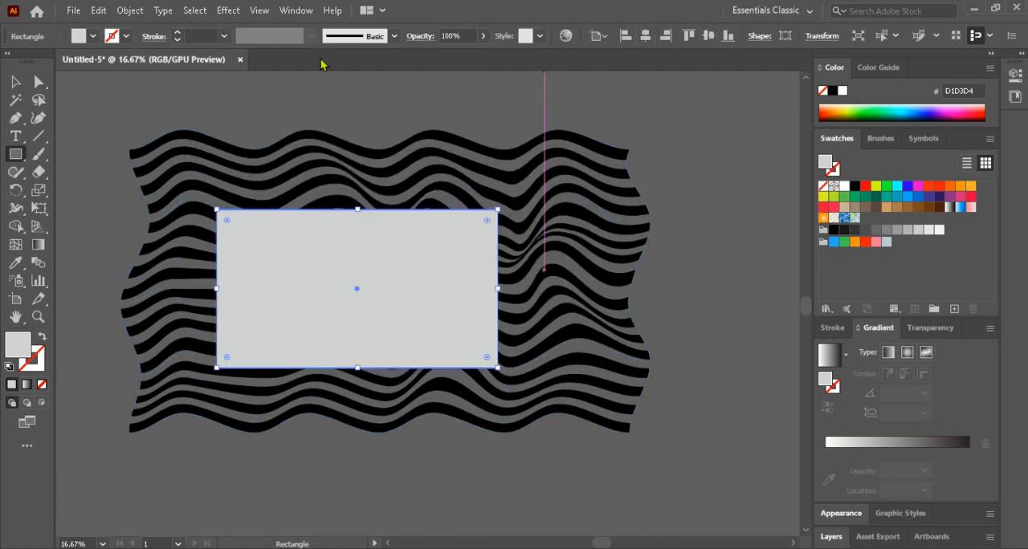
- Select the striped envelope and open the recent file GRADIENT.ai
{"action": "left_click", "coordinate": [15, 81]}
{"action": "left_click", "coordinate": [91, 109]}
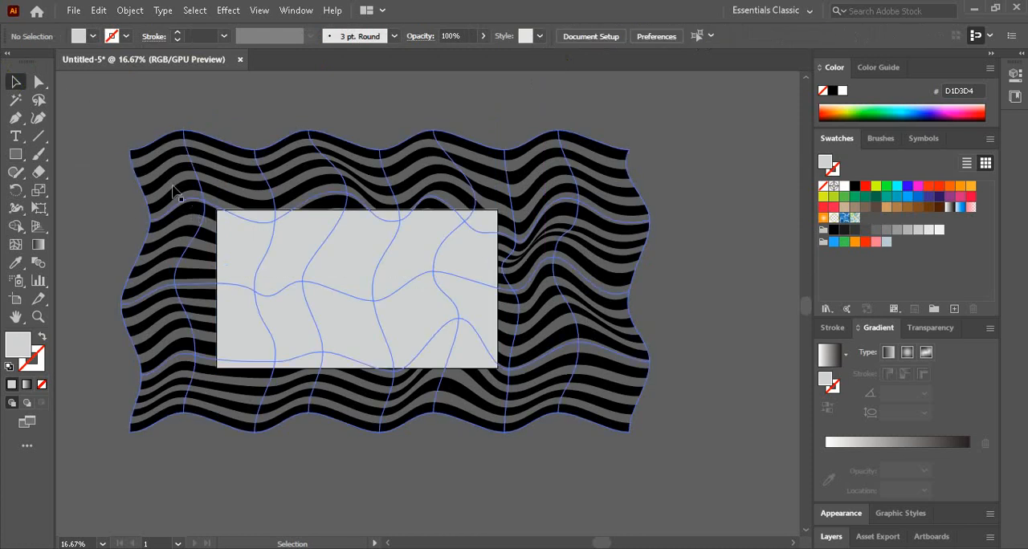
{"action": "left_click", "coordinate": [214, 178]}
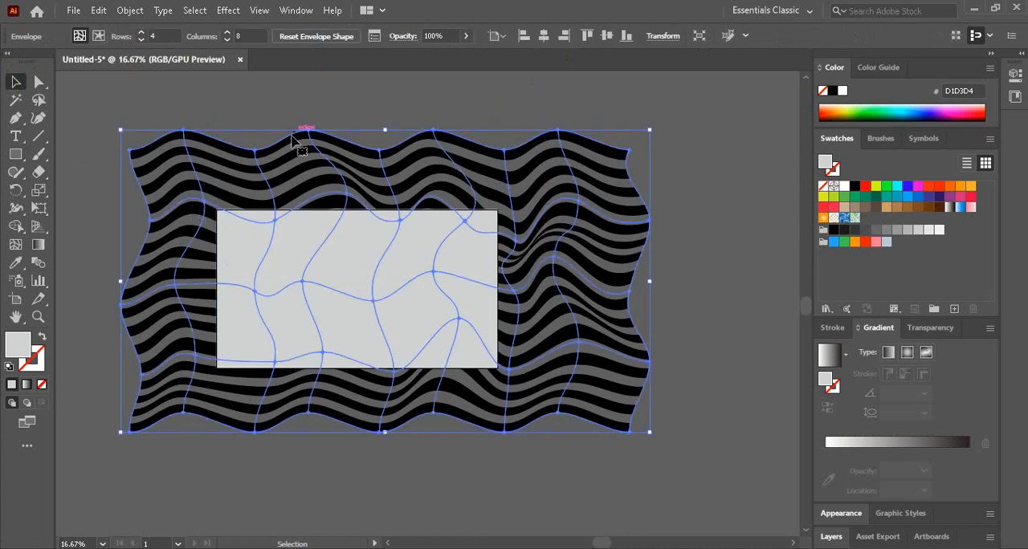
{"action": "left_click", "coordinate": [71, 9]}
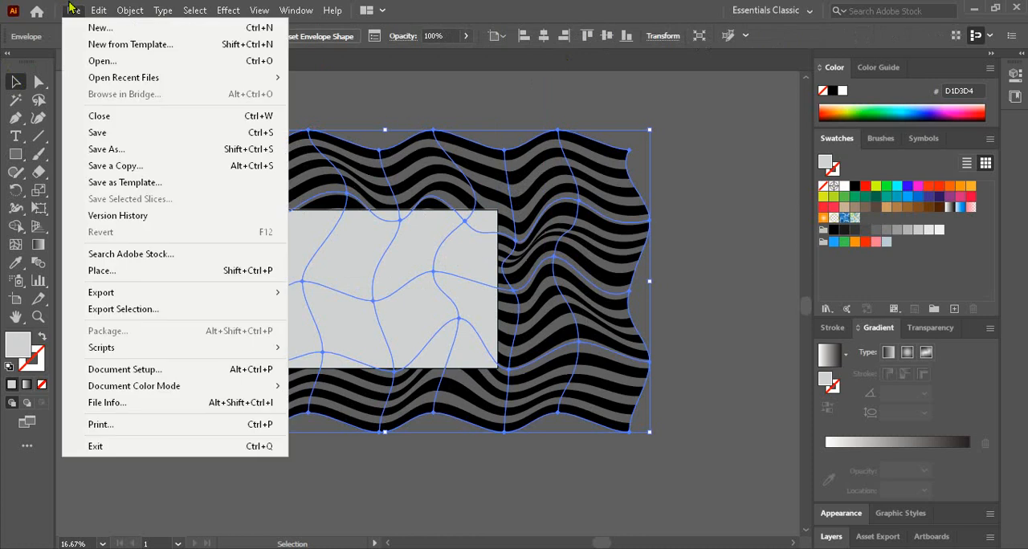
{"action": "mouse_move", "coordinate": [134, 85]}
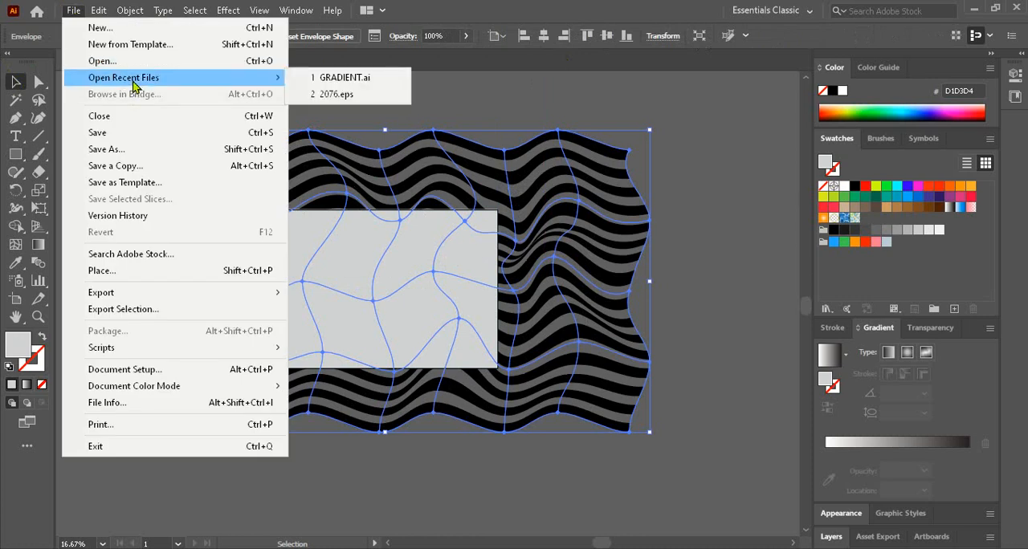
{"action": "left_click", "coordinate": [301, 77]}
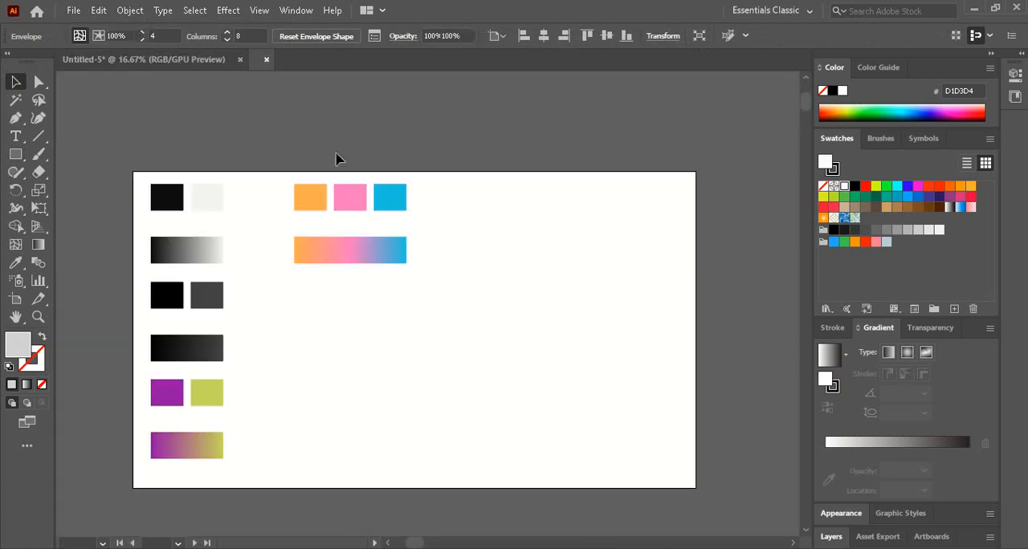
- Copy the orange-pink-blue gradient bar from GRADIENT.ai into the Untitled-5 document and place it outside the artwork, right of the stripes' upper end
{"action": "left_click", "coordinate": [350, 255]}
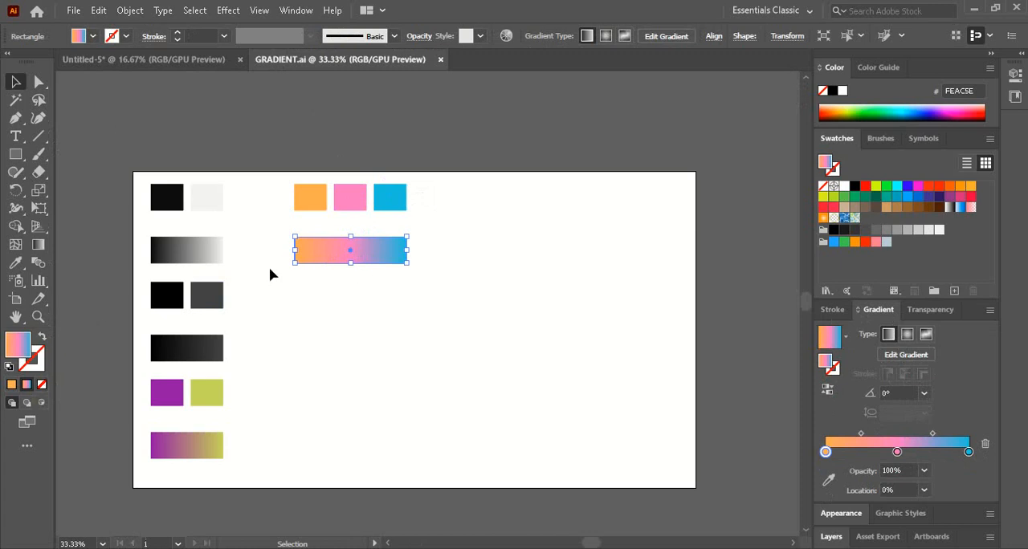
{"action": "key", "text": "a"}
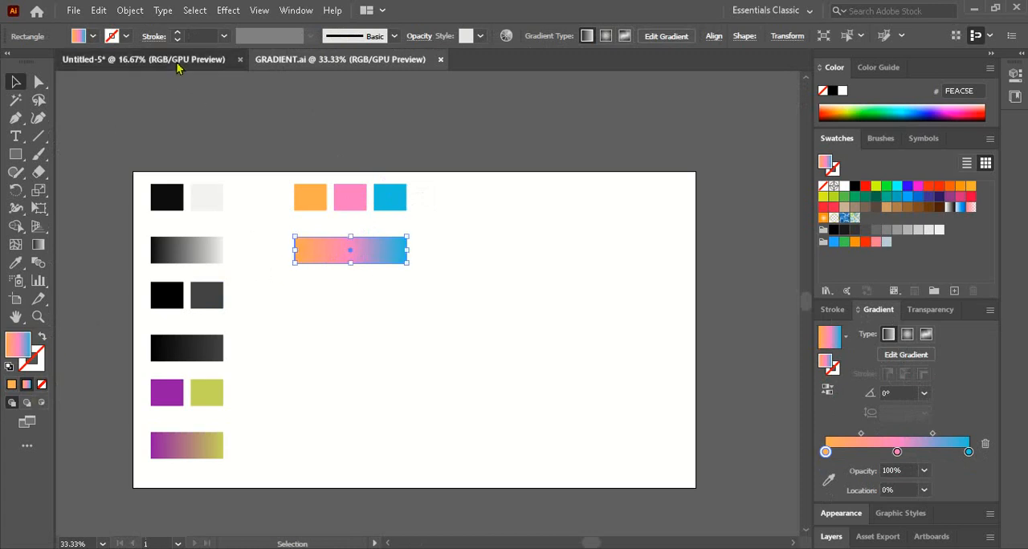
{"action": "left_click", "coordinate": [185, 59]}
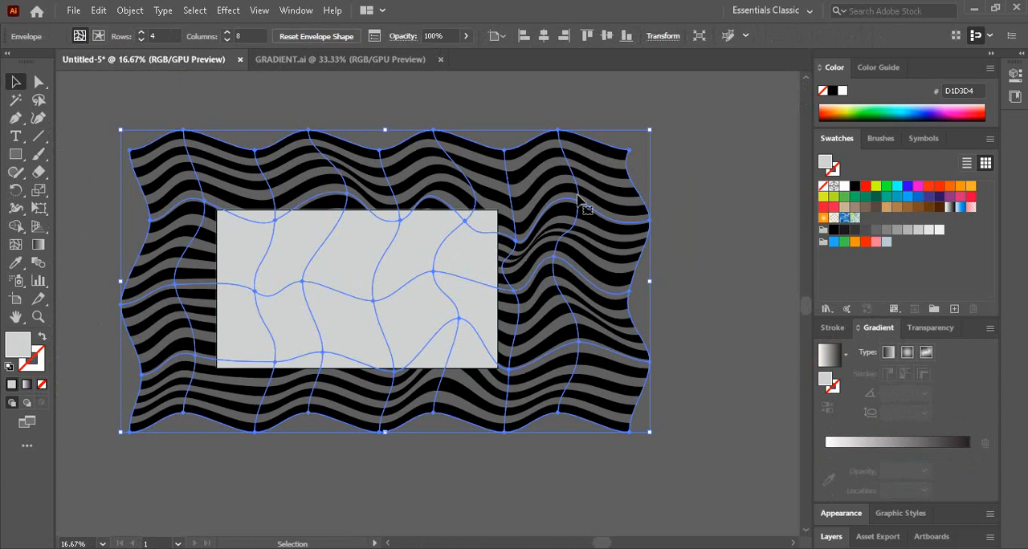
{"action": "key", "text": "a"}
{"action": "key", "text": "ctrl+v"}
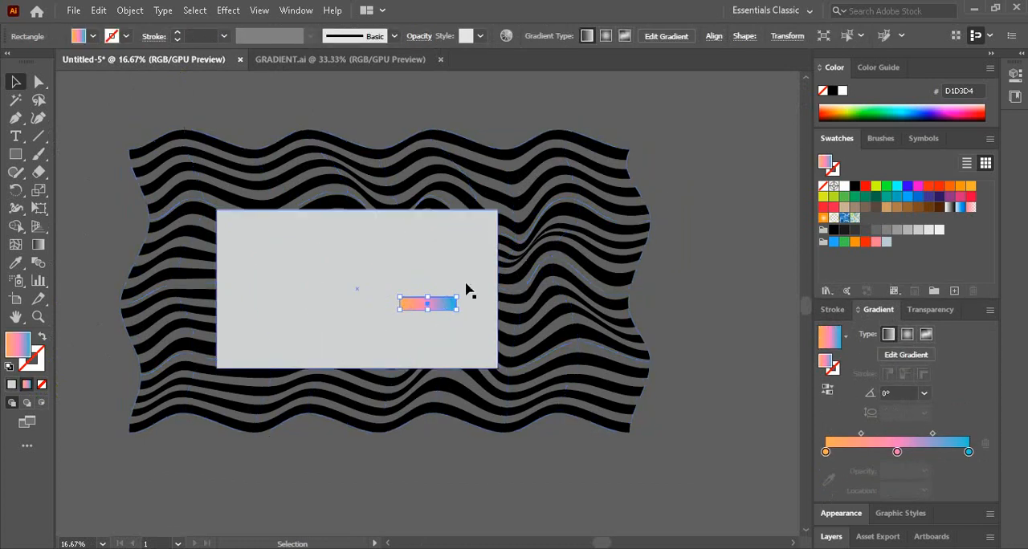
{"action": "left_click_drag", "start_coordinate": [436, 313], "coordinate": [703, 175]}
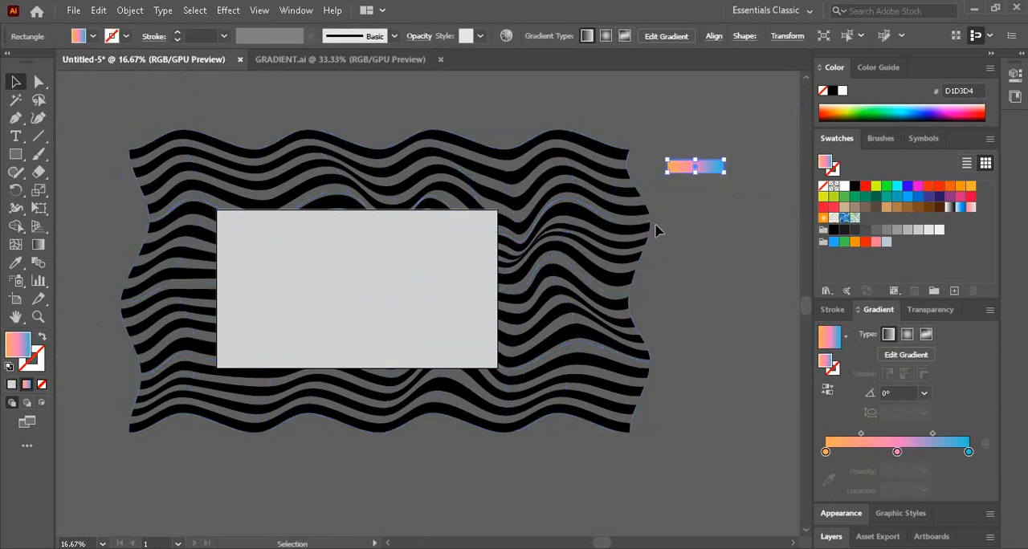
- Expand the striped envelope mesh with the Object and Fill options enabled
{"action": "left_click", "coordinate": [645, 233]}
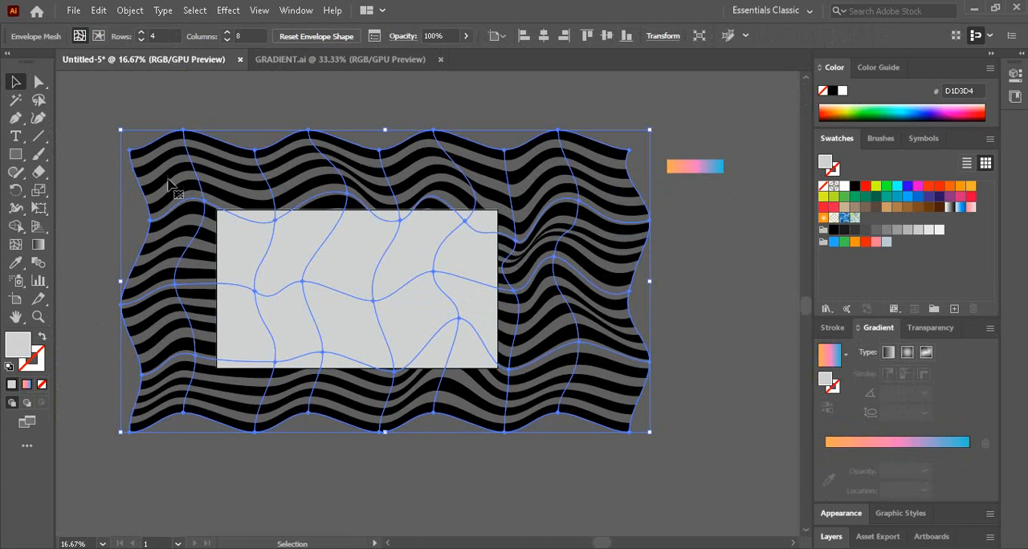
{"action": "left_click", "coordinate": [130, 11]}
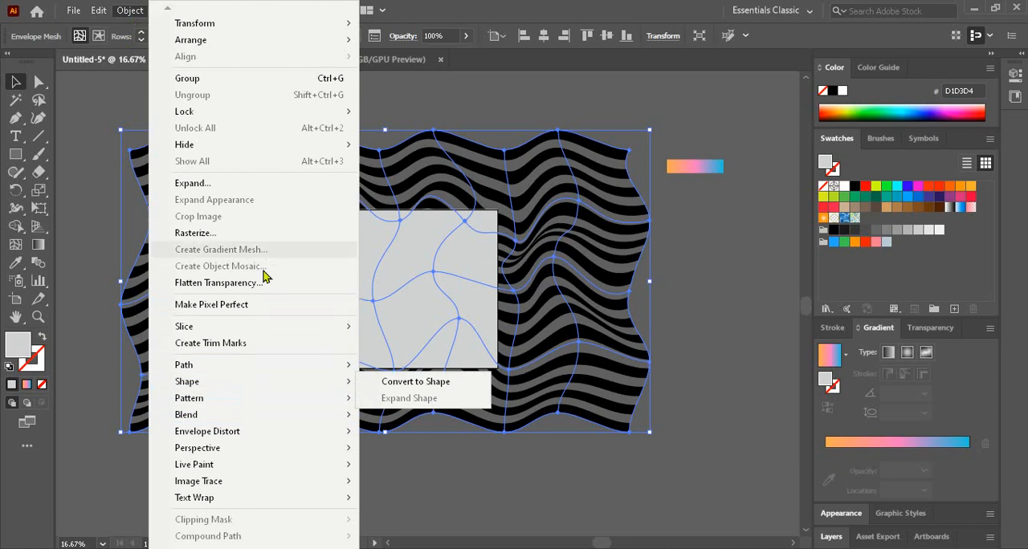
{"action": "left_click", "coordinate": [264, 186]}
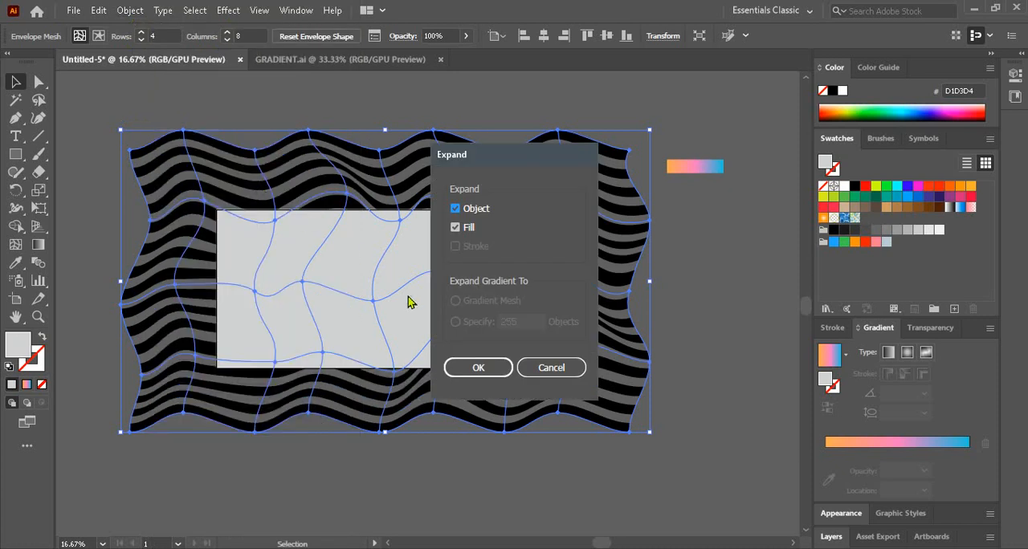
{"action": "left_click", "coordinate": [472, 368]}
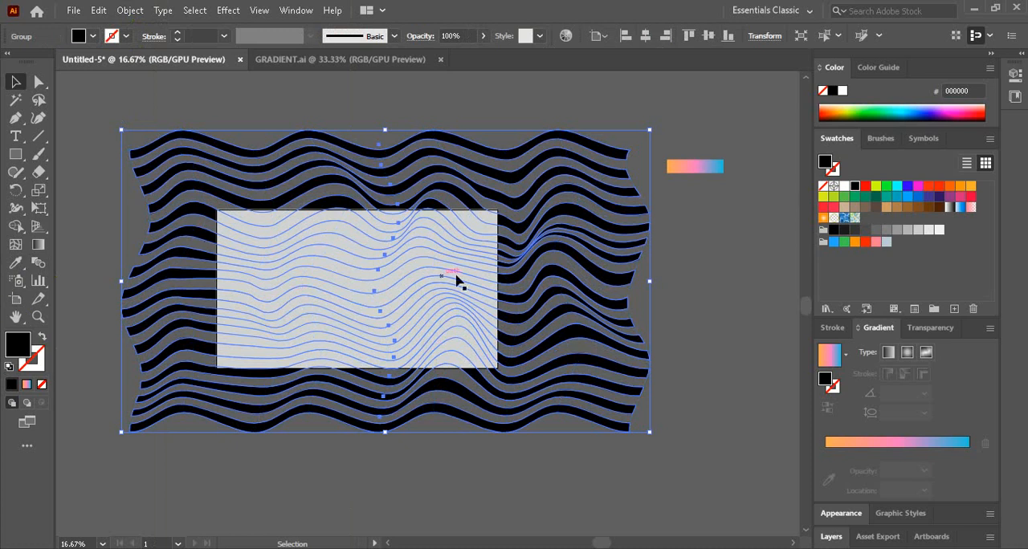
- Fill the expanded stripes with the orange-pink-blue gradient of the pasted bar
{"action": "left_click", "coordinate": [681, 170]}
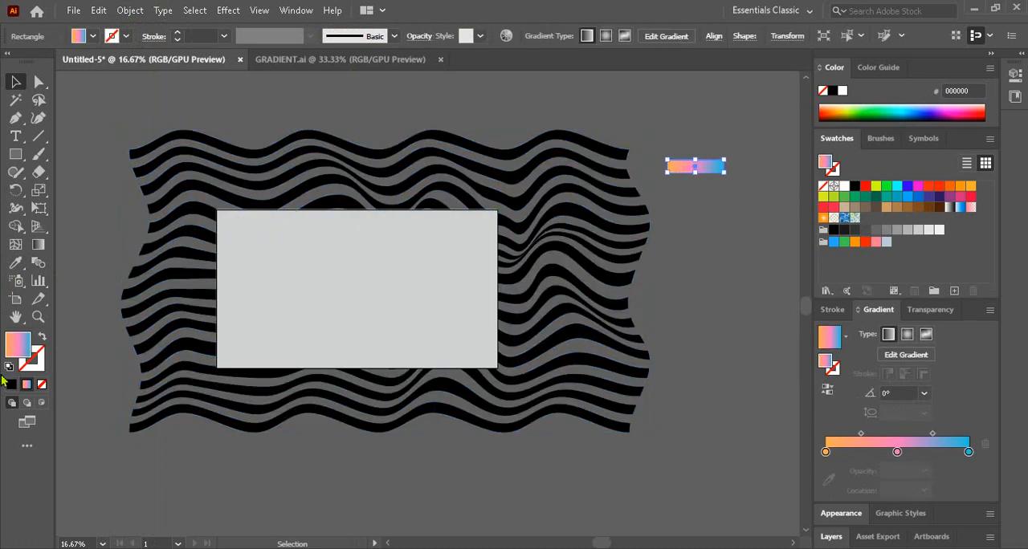
{"action": "left_click", "coordinate": [165, 271]}
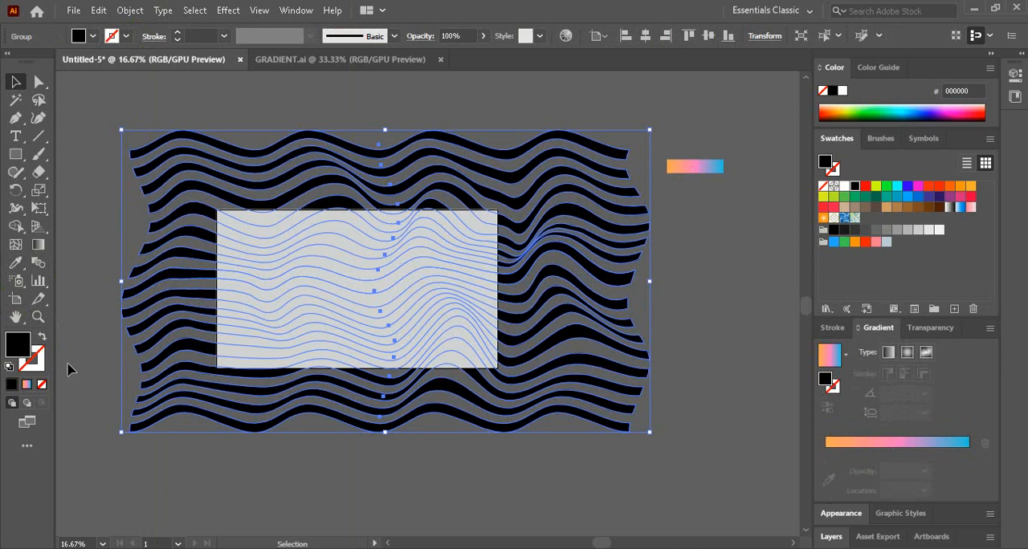
{"action": "left_click", "coordinate": [27, 386]}
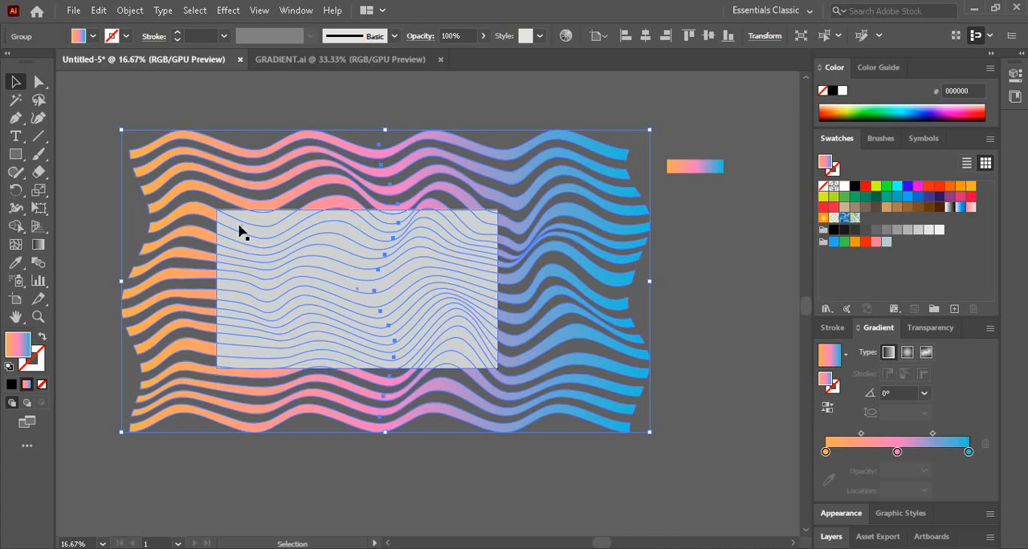
- Set the stripes' gradient angle to -45° and scale them down proportionally about their centre, still overlapping the rectangle on all sides
{"action": "left_click", "coordinate": [925, 393]}
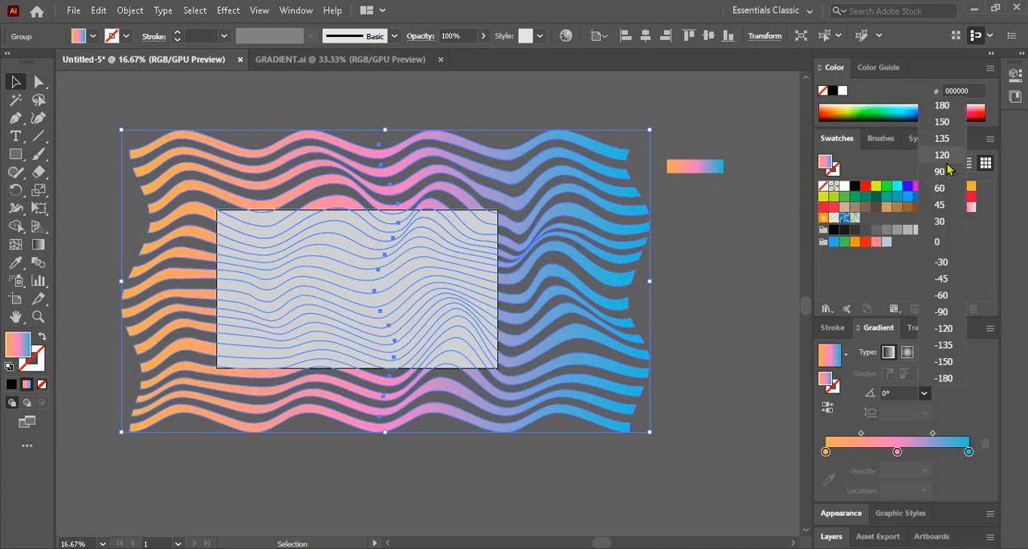
{"action": "left_click", "coordinate": [944, 204]}
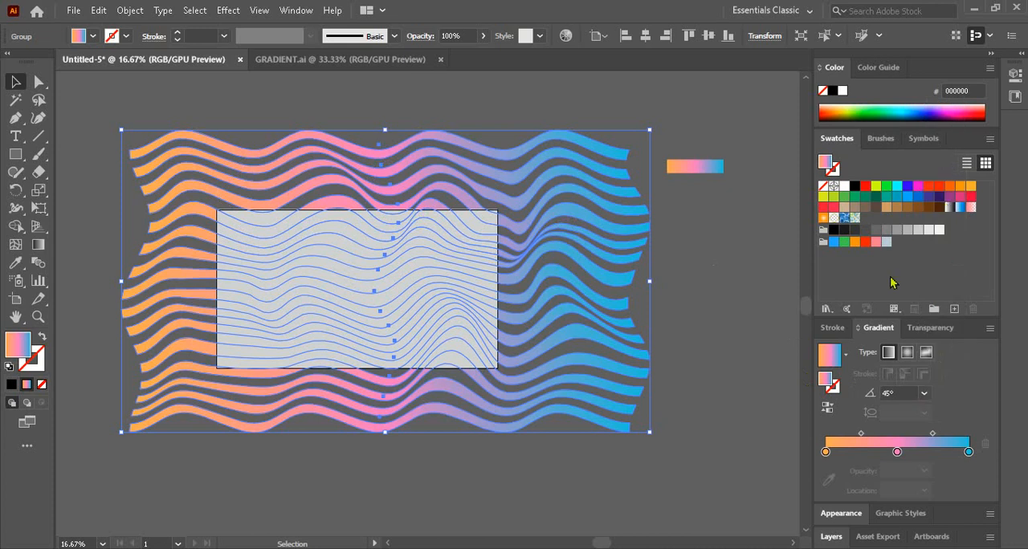
{"action": "left_click", "coordinate": [925, 394]}
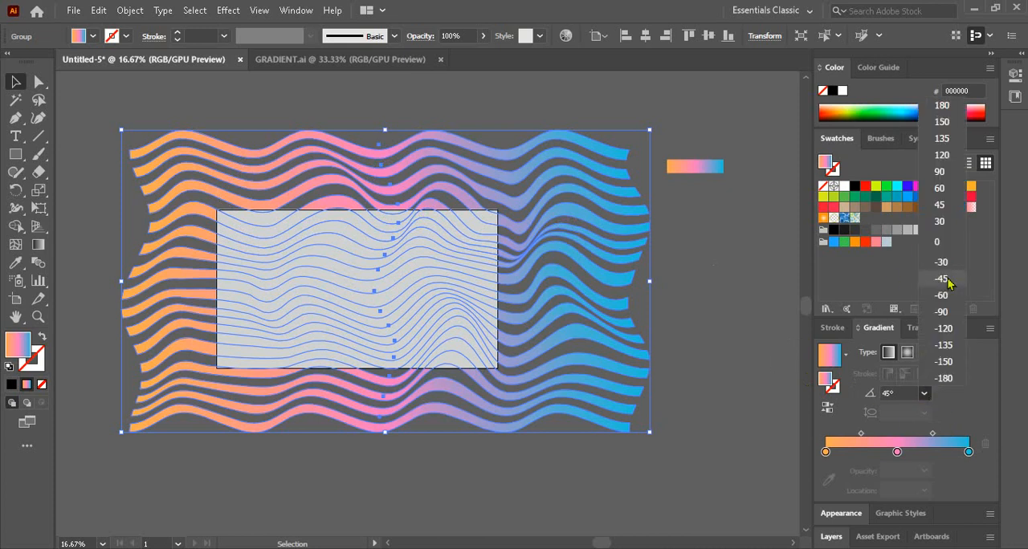
{"action": "left_click", "coordinate": [949, 287]}
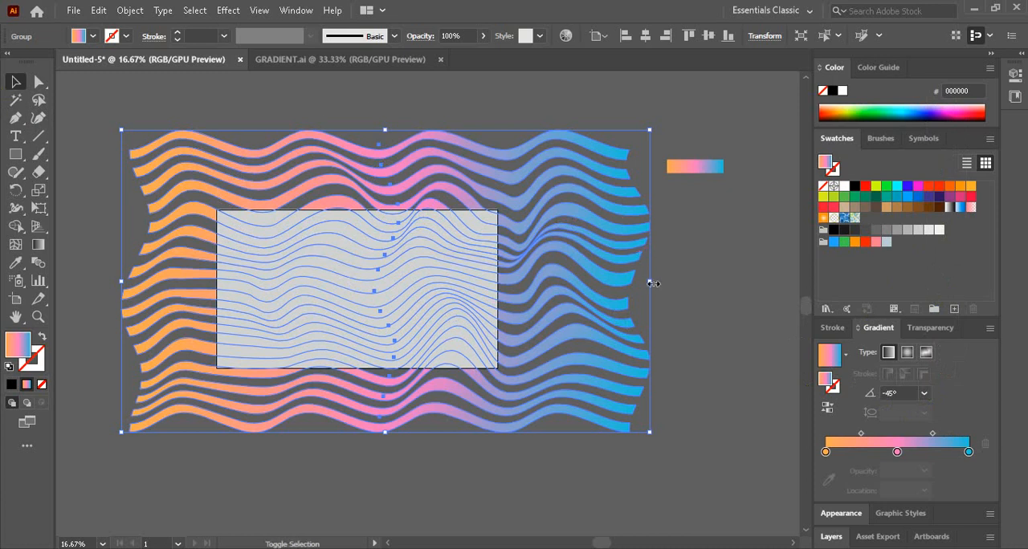
{"action": "left_click_drag", "start_coordinate": [651, 282], "coordinate": [608, 286]}
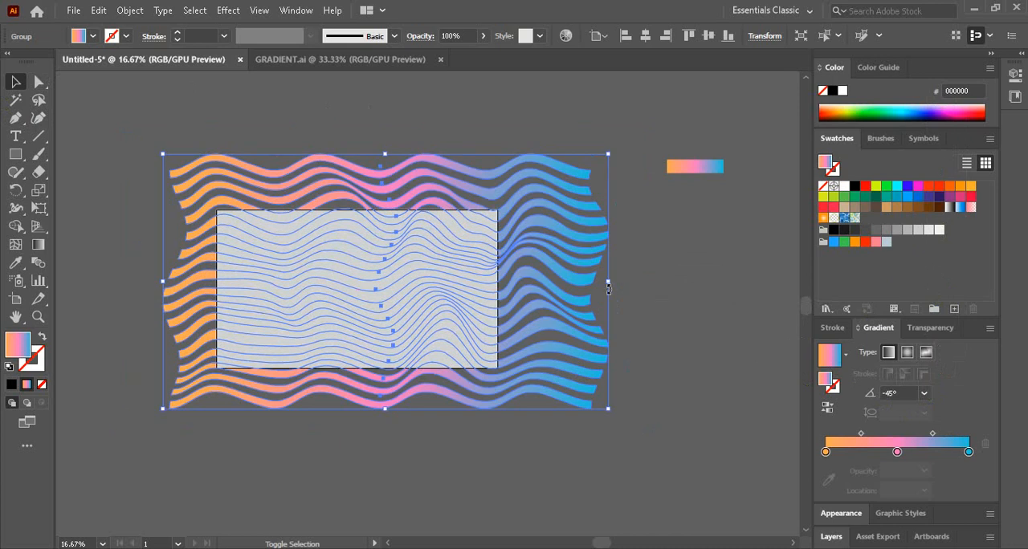
{"action": "left_click", "coordinate": [663, 287]}
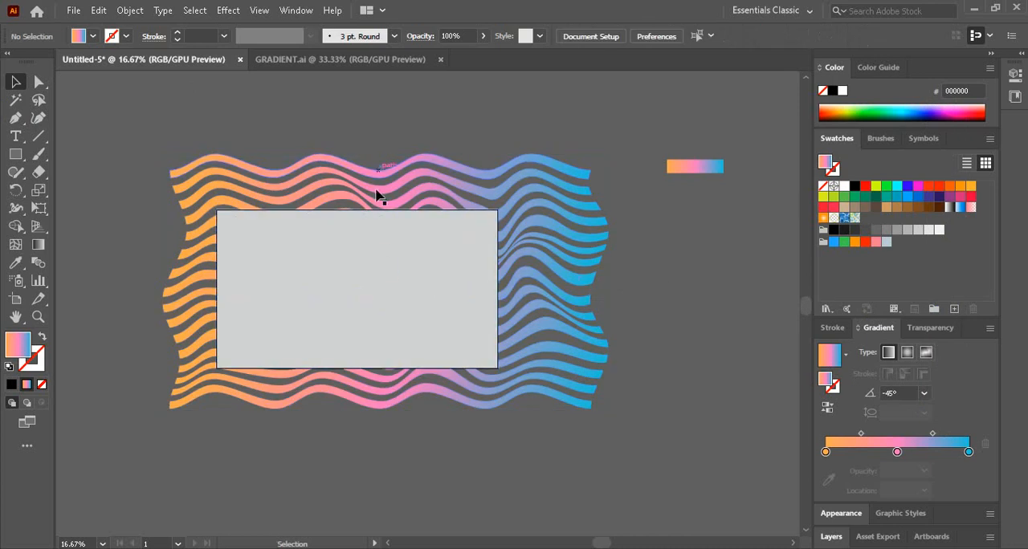
- Make a clipping mask from the grey rectangle and the gradient stripes so the stripes are cropped to the artboard
{"action": "left_click", "coordinate": [377, 232]}
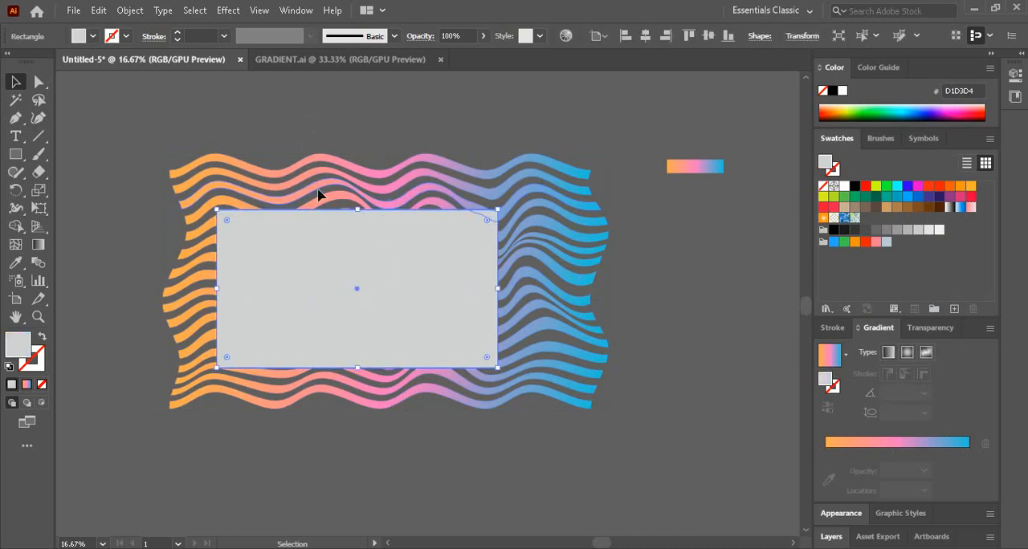
{"action": "left_click", "coordinate": [514, 380], "text": "shift"}
{"action": "right_click", "coordinate": [452, 299]}
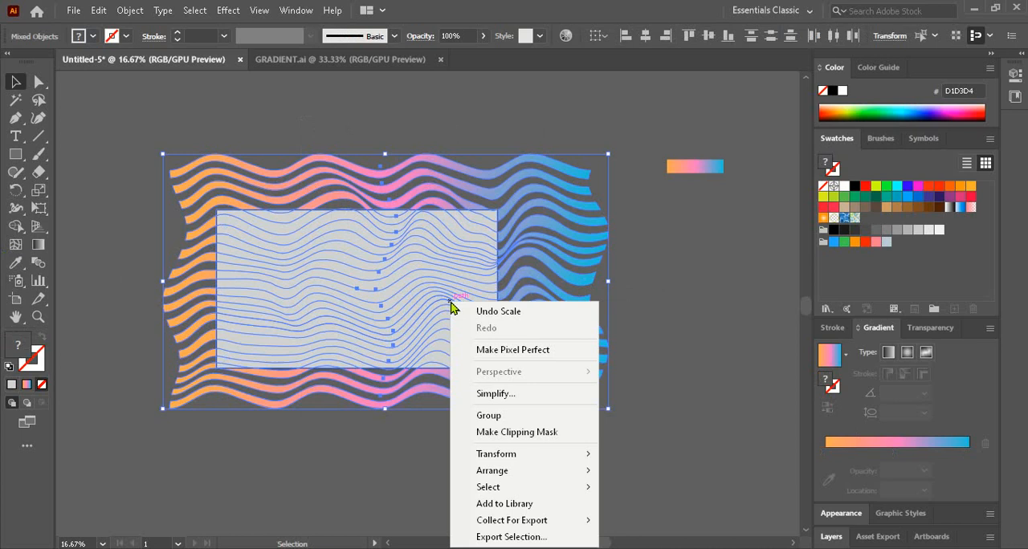
{"action": "left_click", "coordinate": [505, 434]}
{"action": "left_click", "coordinate": [622, 357]}
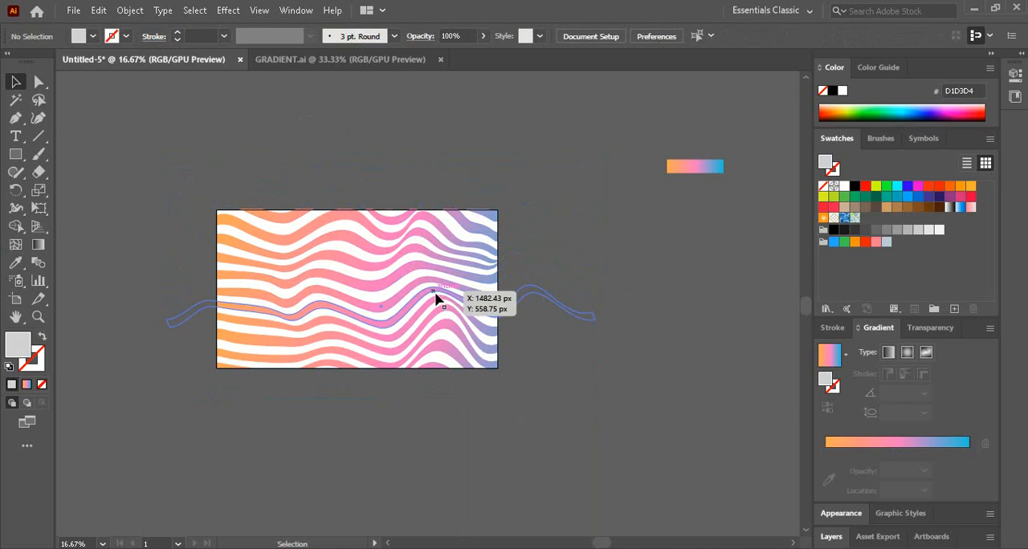
{"action": "left_click", "coordinate": [392, 303], "text": "ctrl"}
{"action": "left_click_drag", "start_coordinate": [415, 287], "coordinate": [458, 285]}
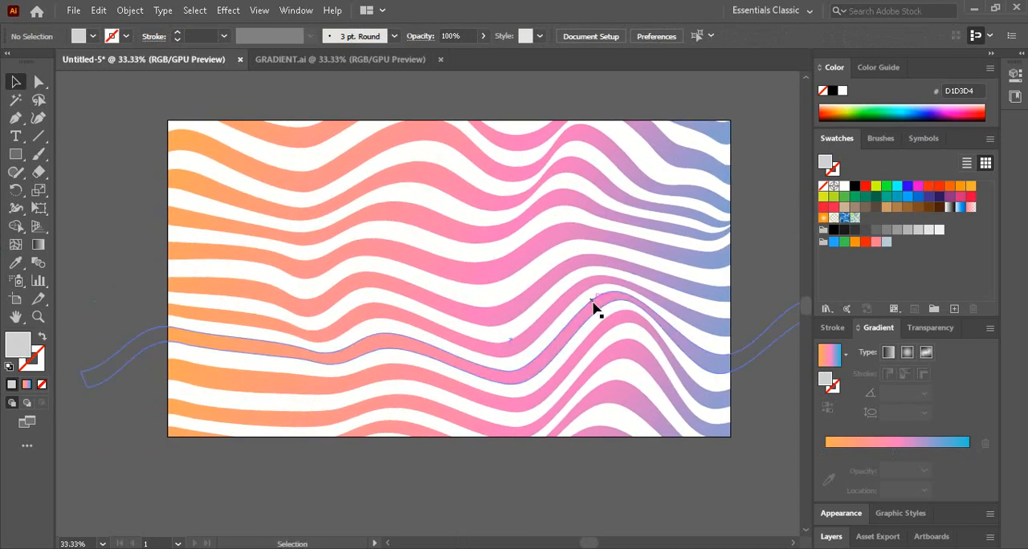